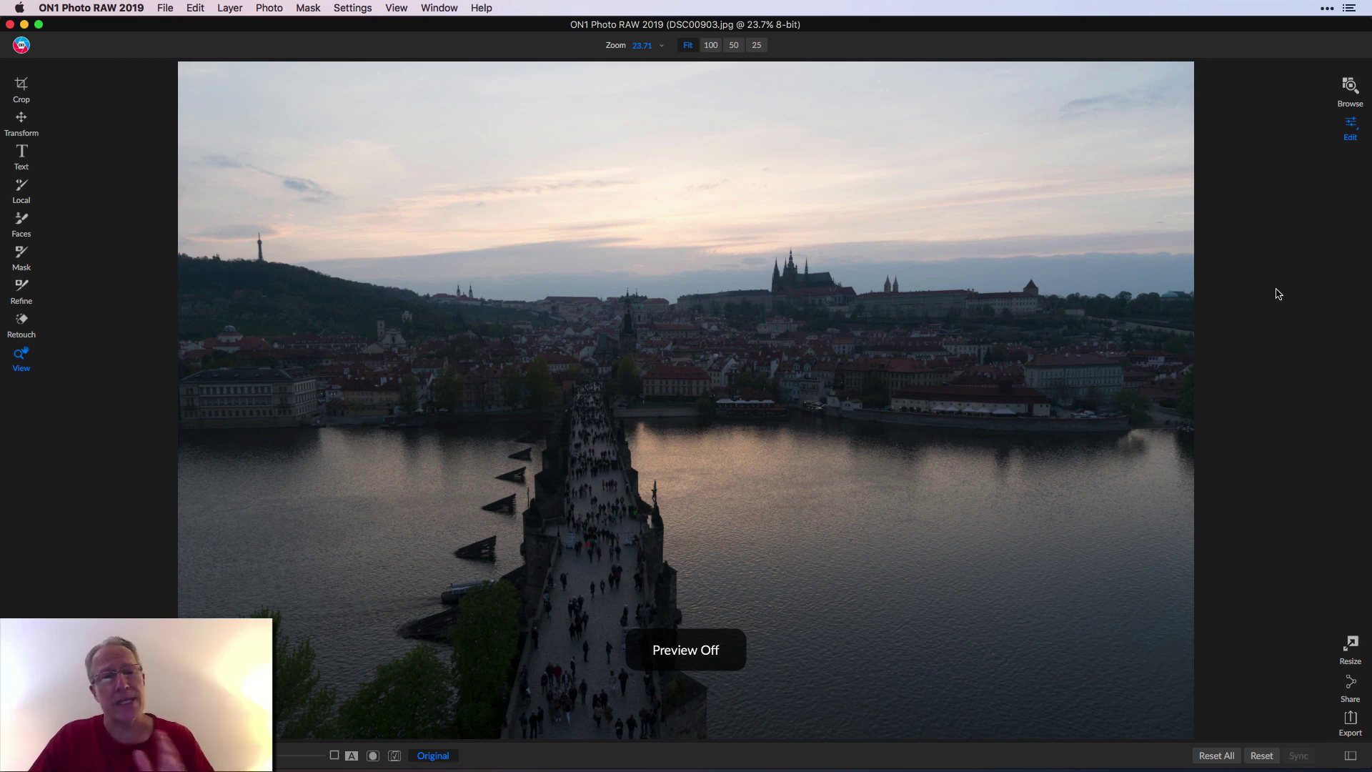
- Show the editing panels and compare the edited photo with its original version
{"action": "key", "text": "backslash"}
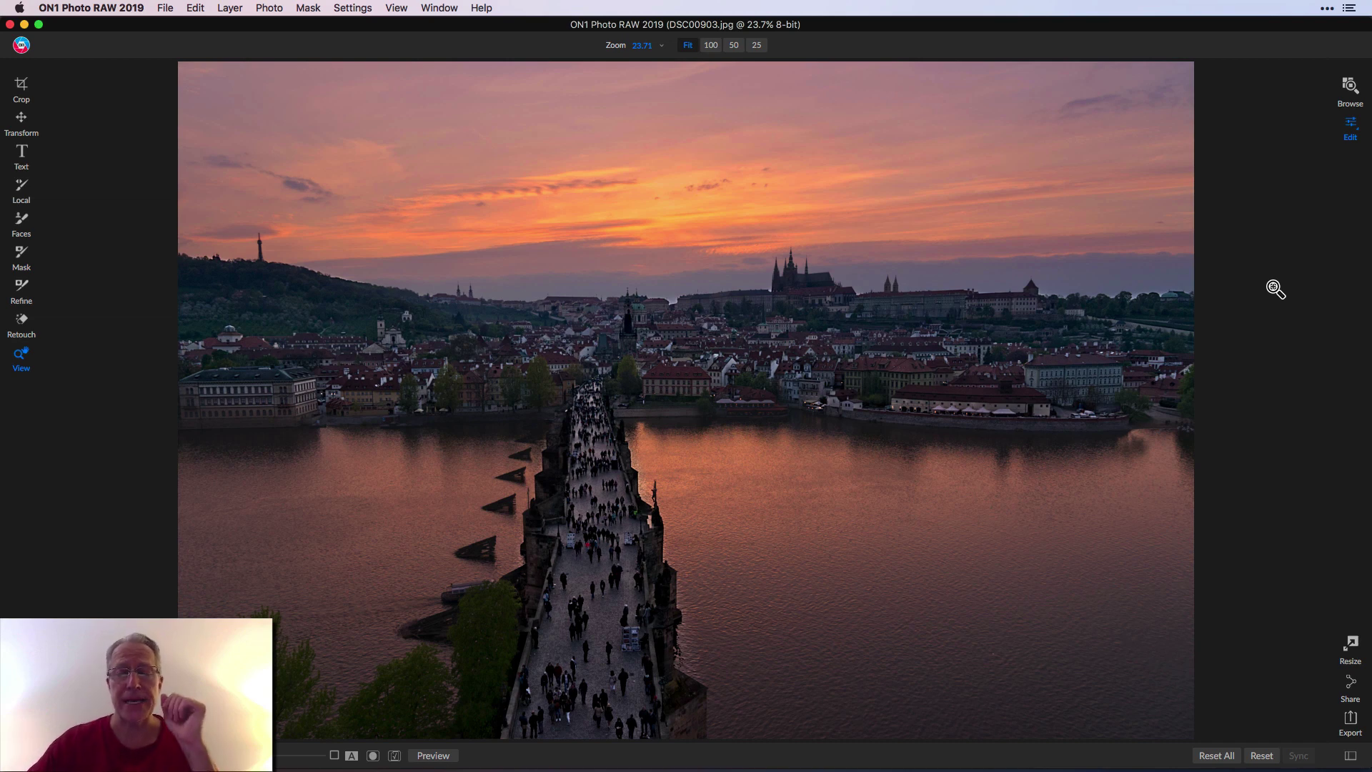
{"action": "key", "text": "Tab"}
{"action": "key", "text": "backslash"}
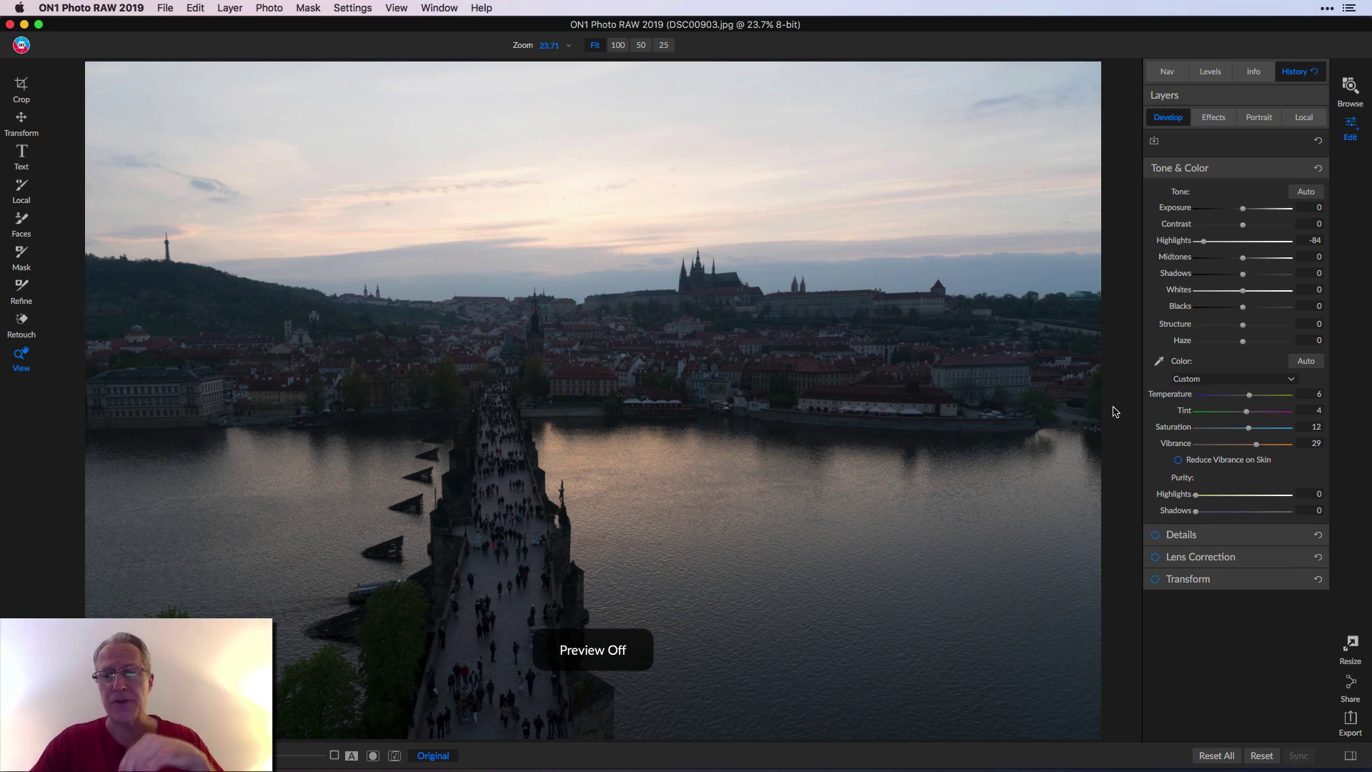
{"action": "key", "text": "super+p"}
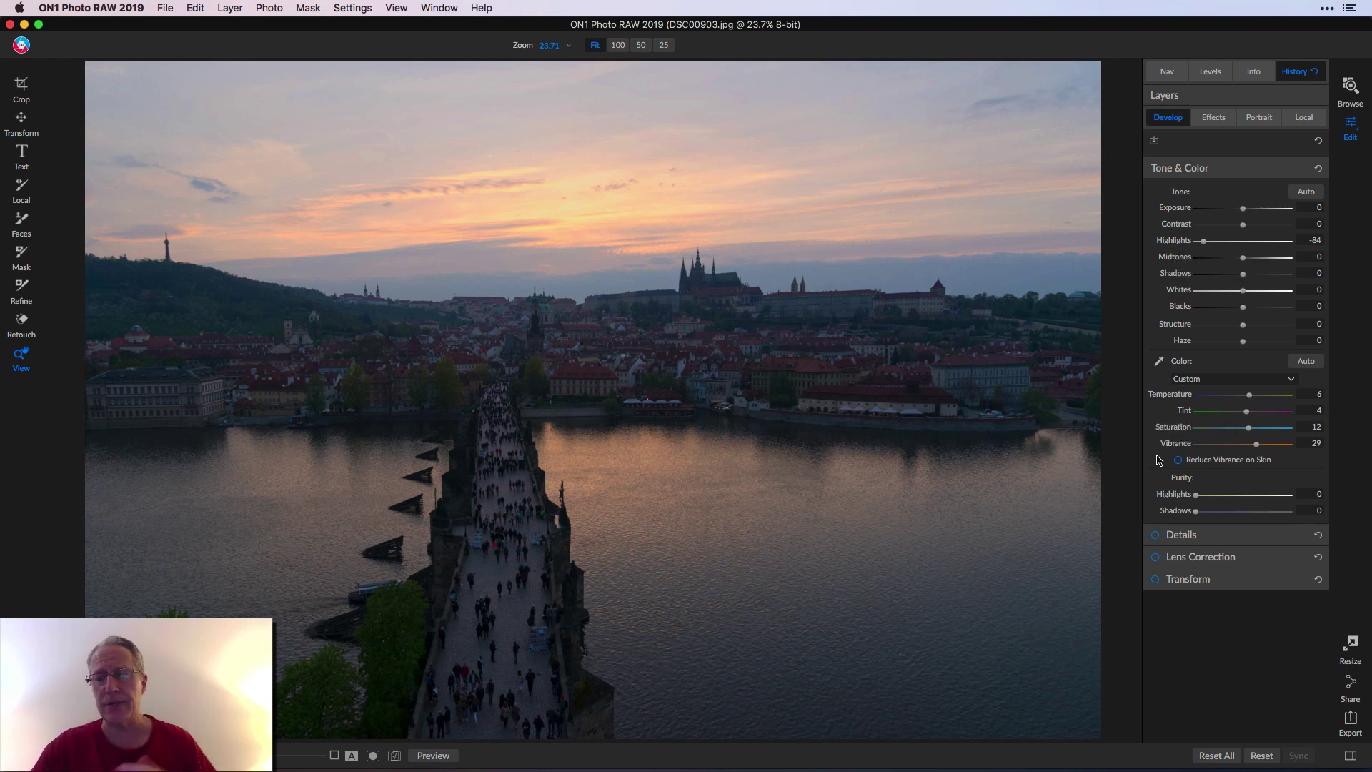
{"action": "key", "text": "backslash"}
{"action": "key", "text": "backslash"}
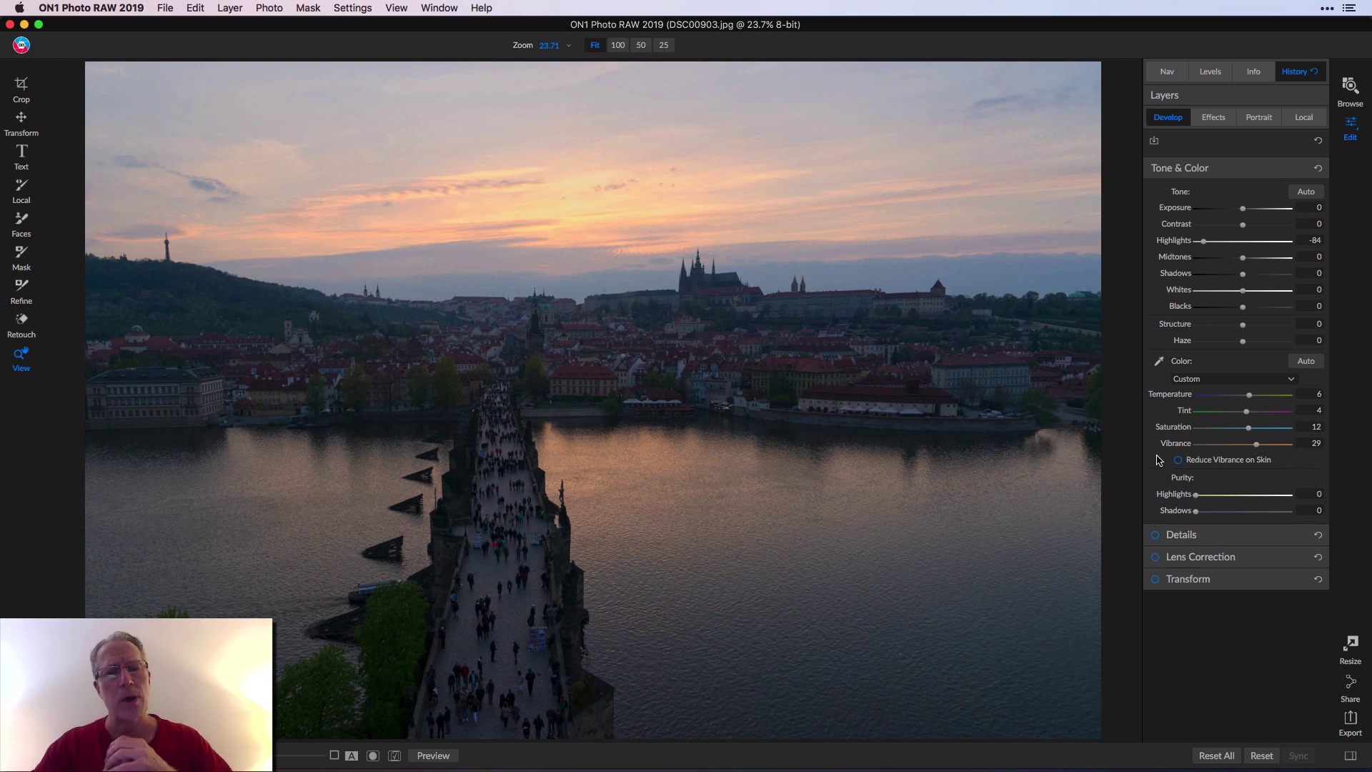
{"action": "key", "text": "p"}
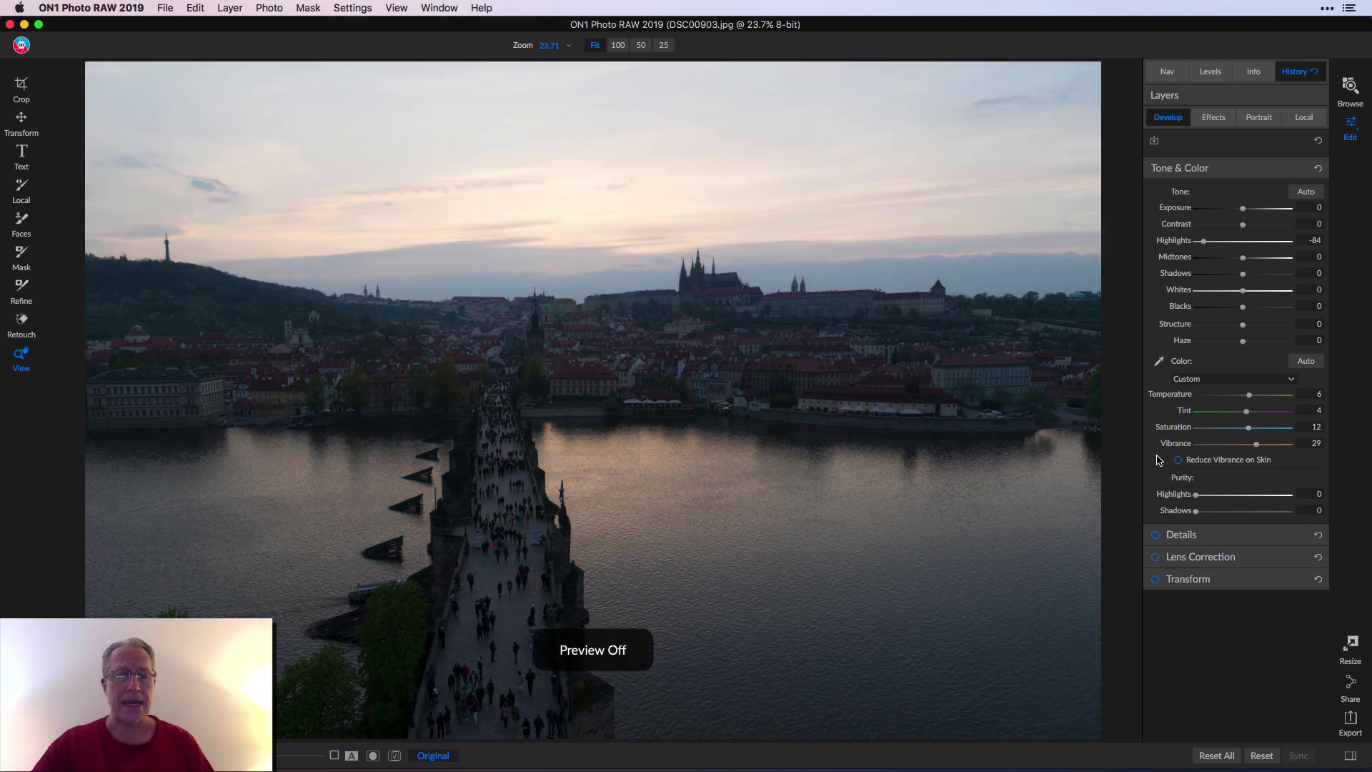
{"action": "key", "text": "p"}
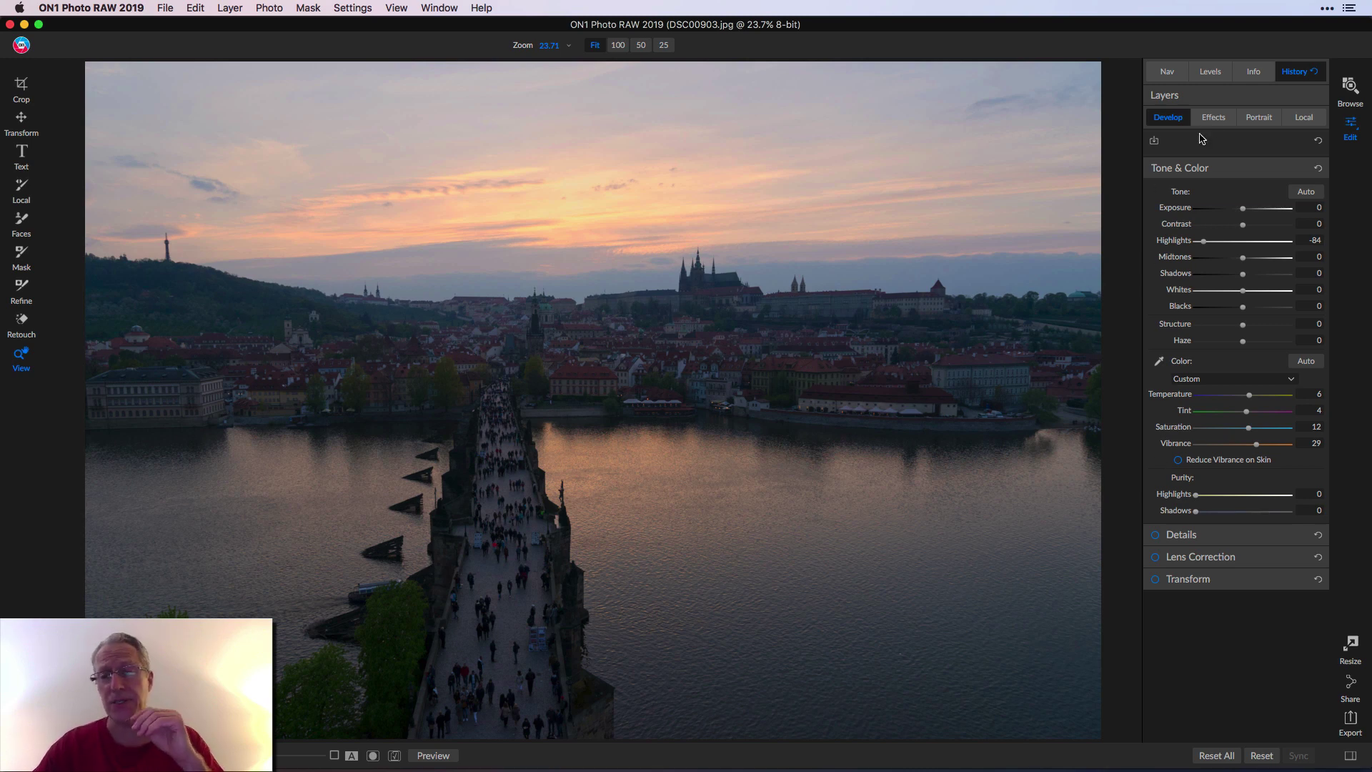
- Turn on the Dynamic Contrast filter in the effects and compare the photo with and without it
{"action": "left_click", "coordinate": [1223, 123]}
{"action": "scroll", "coordinate": [1213, 380], "scroll_direction": "down", "scroll_amount": 3}
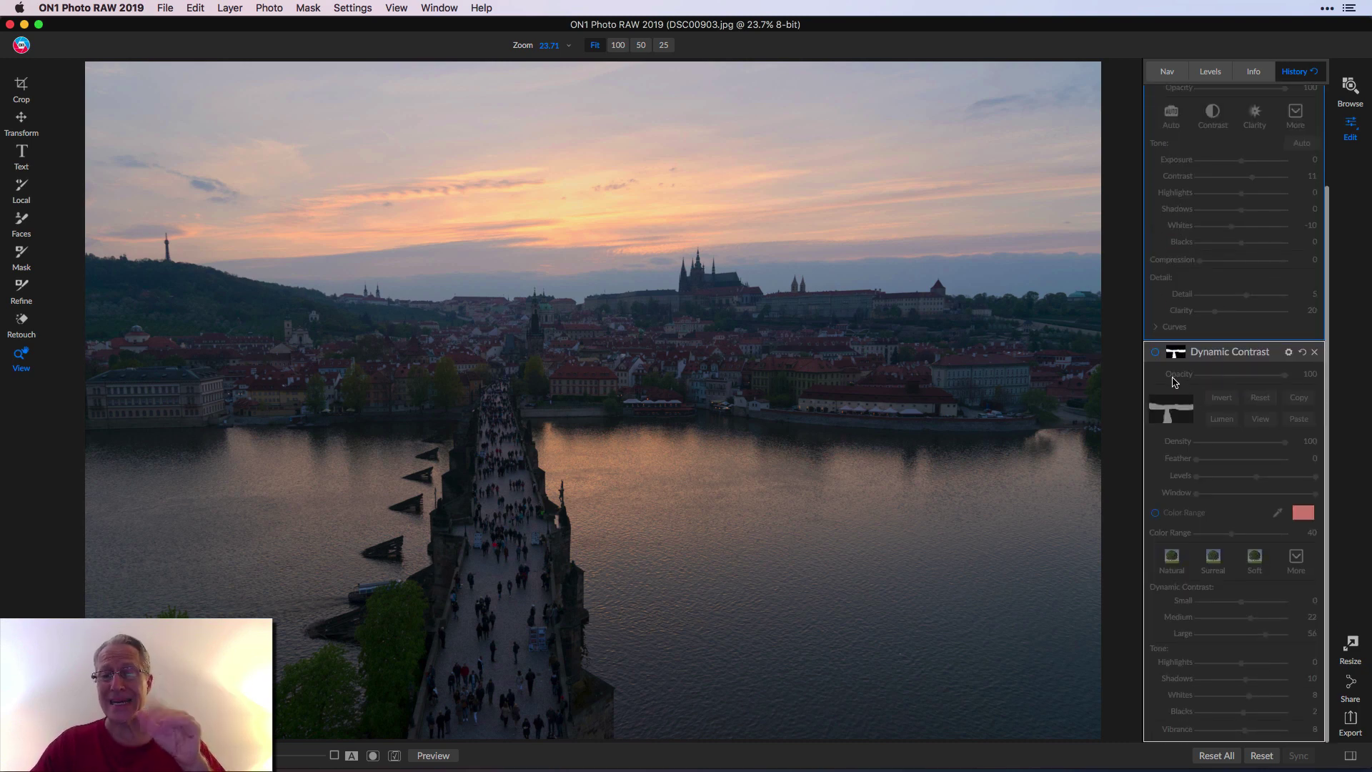
{"action": "left_click", "coordinate": [1157, 353]}
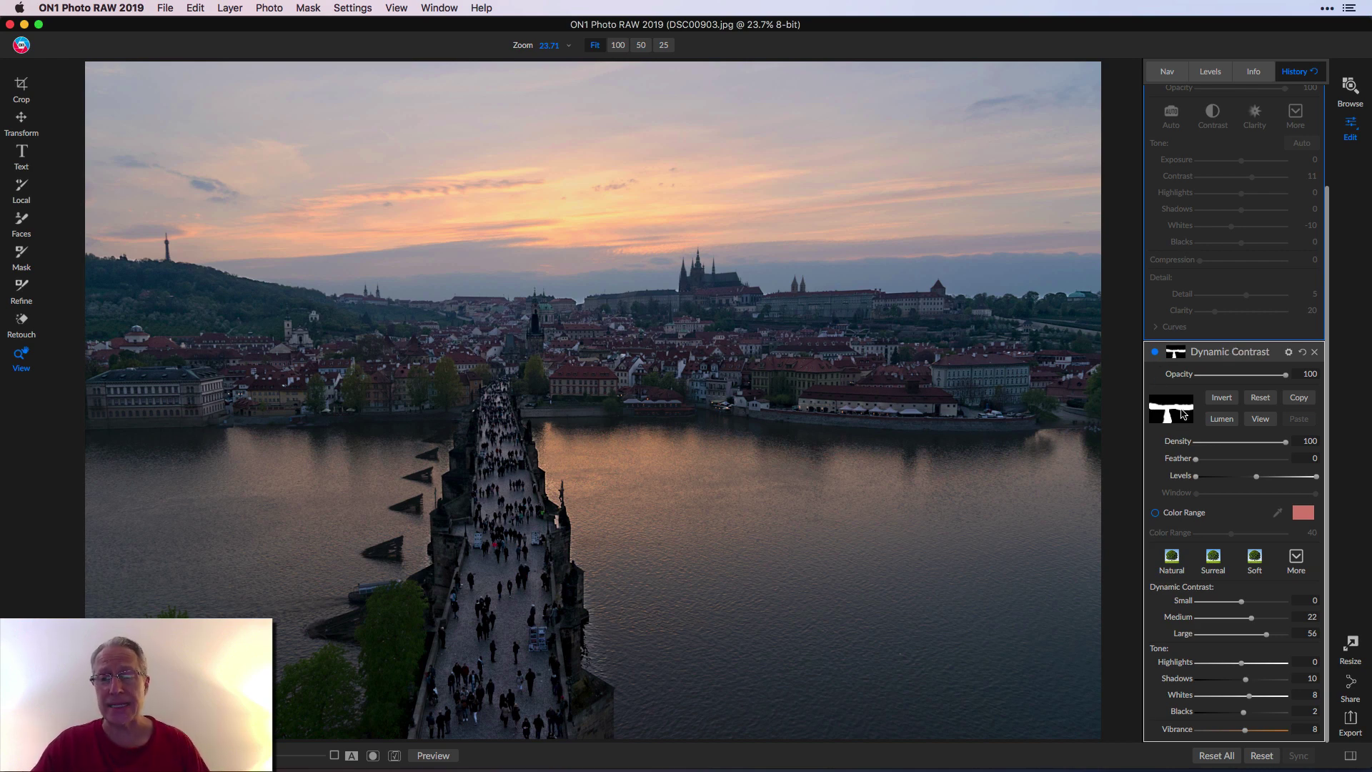
{"action": "left_click", "coordinate": [1175, 353]}
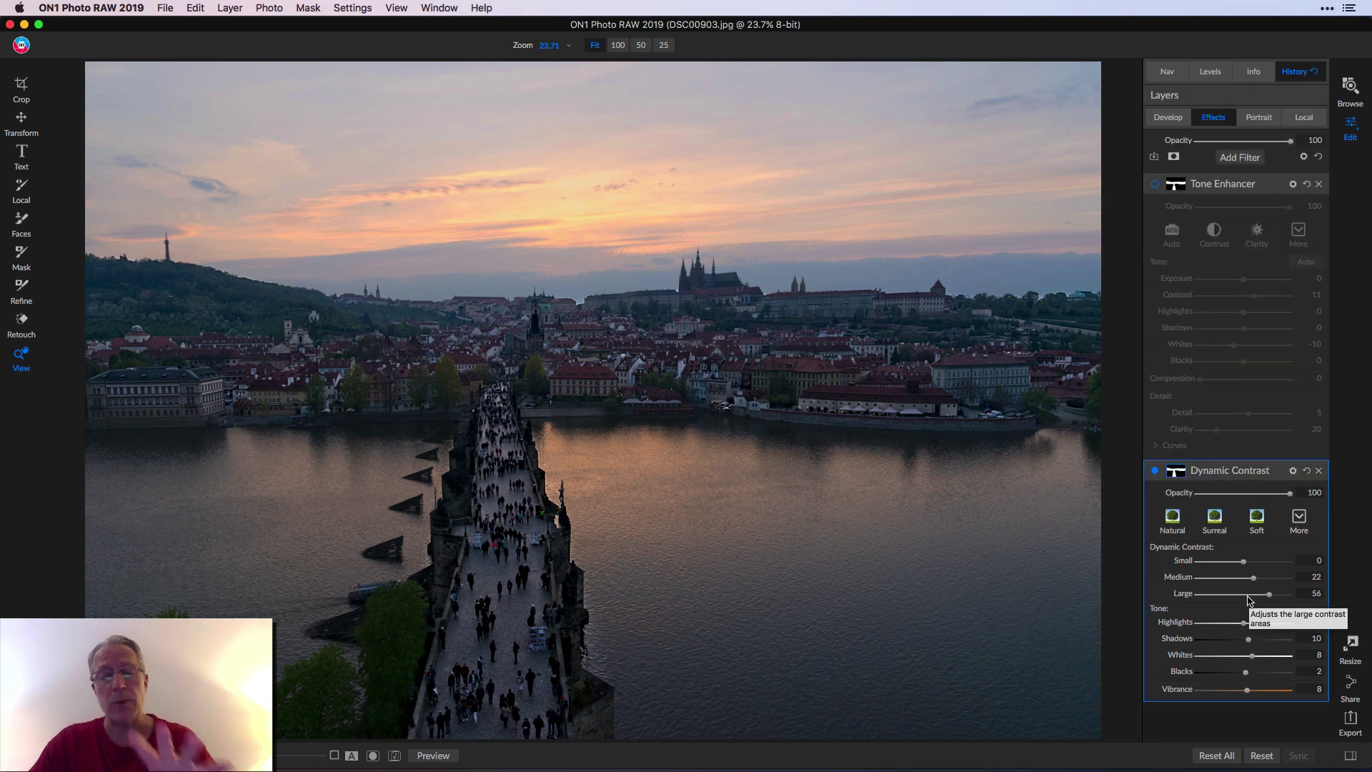
{"action": "left_click", "coordinate": [1155, 472]}
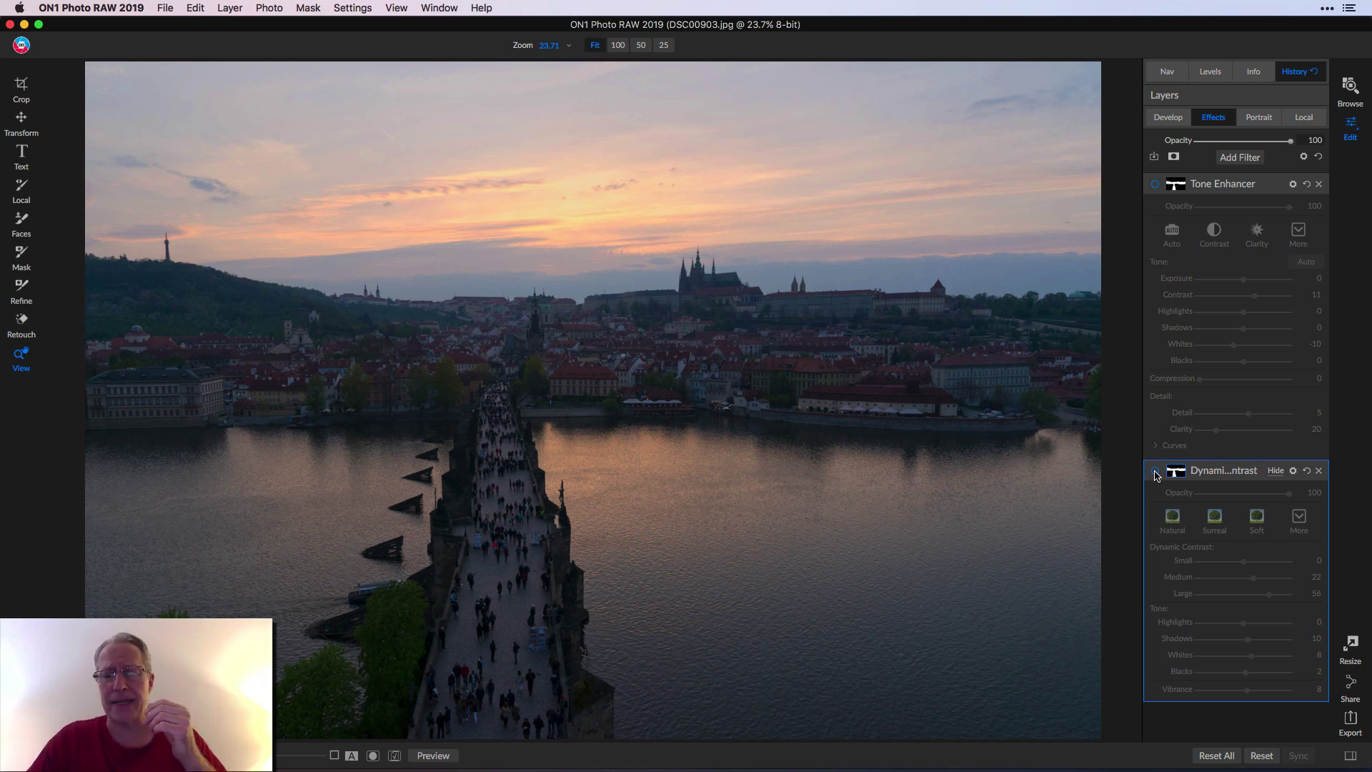
{"action": "left_click", "coordinate": [1154, 471]}
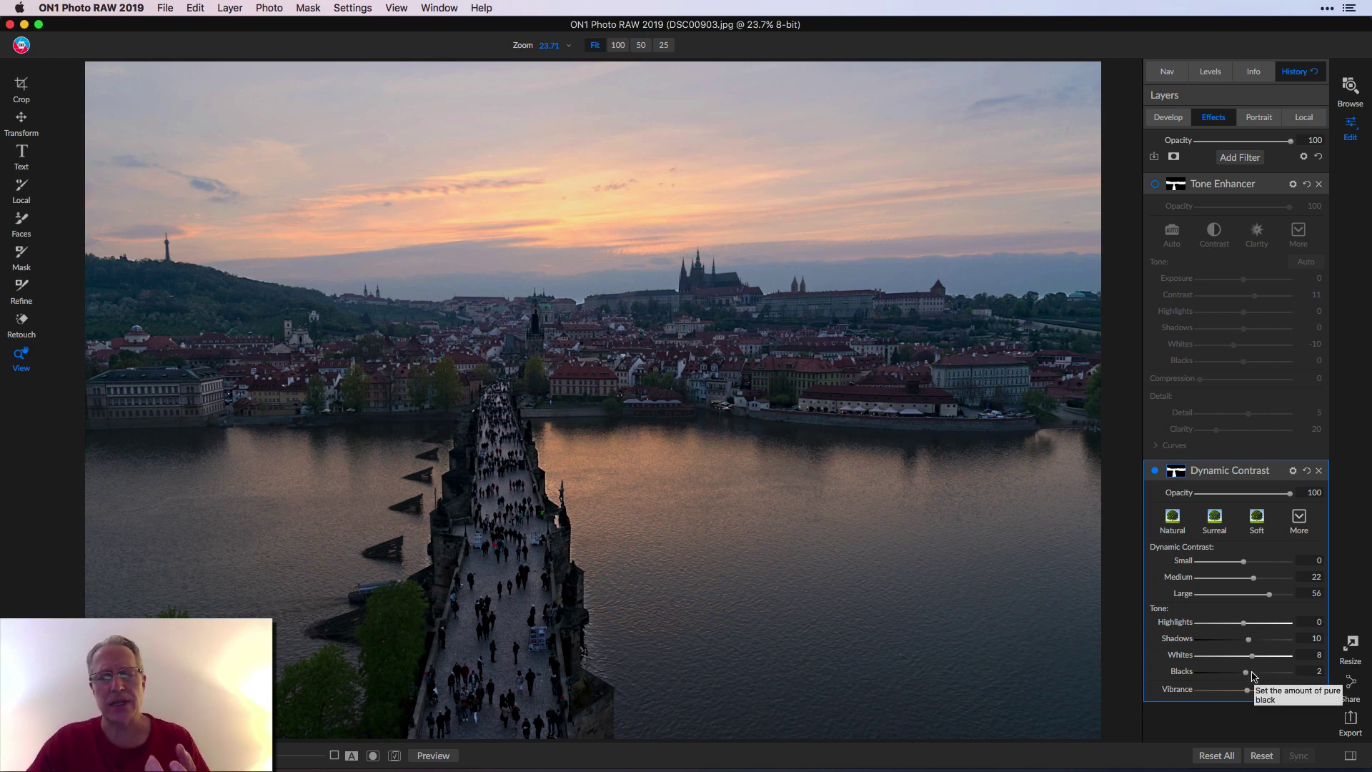
- View the Dynamic Contrast filter's mask over the city and bridge, and return to the photo
{"action": "left_click", "coordinate": [1178, 476]}
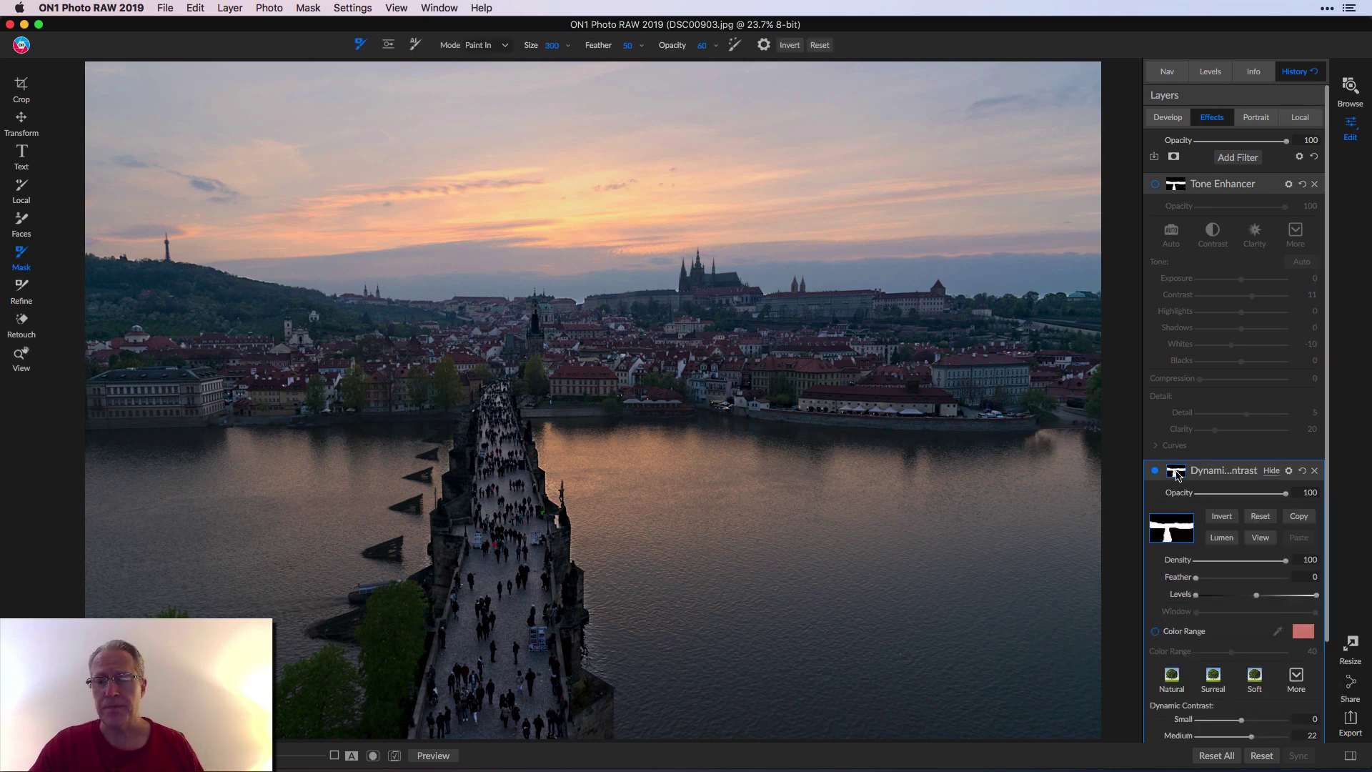
{"action": "left_click", "coordinate": [1260, 541]}
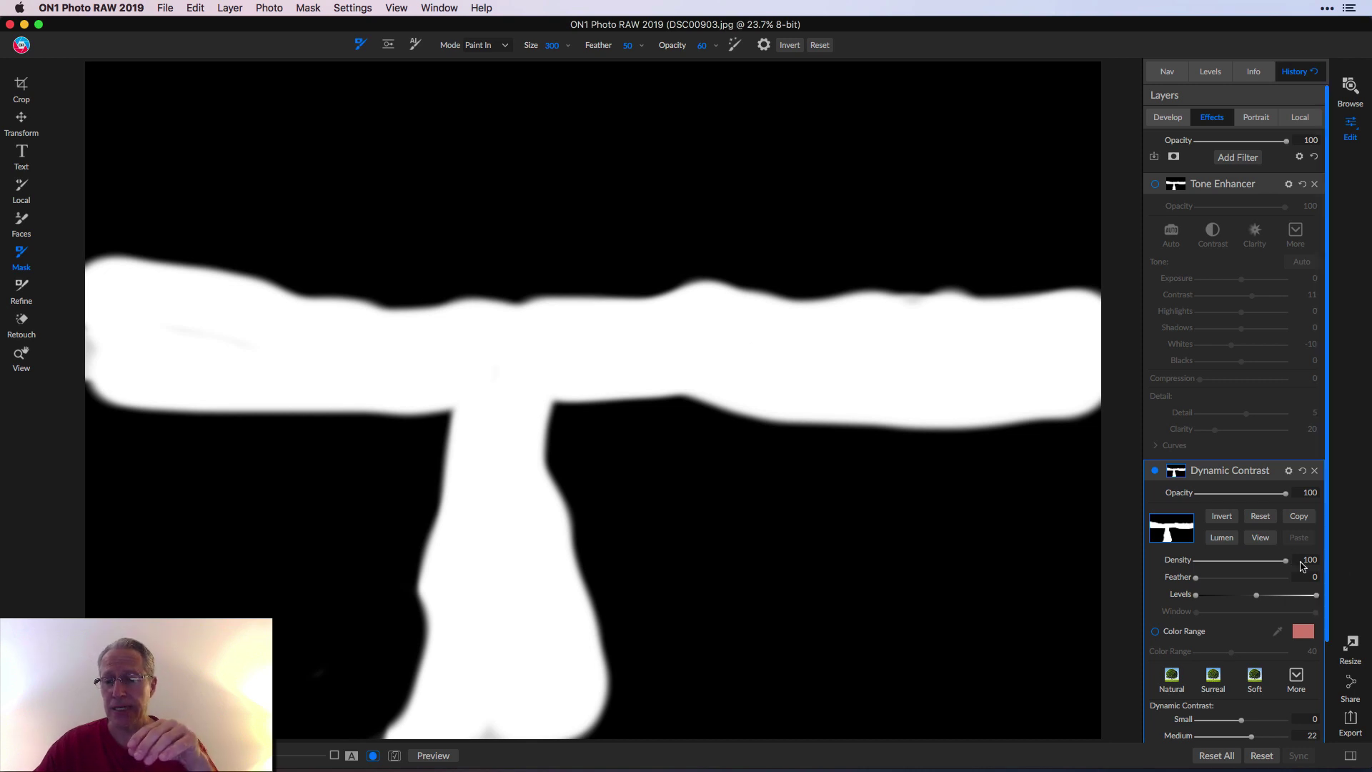
{"action": "left_click", "coordinate": [1262, 541]}
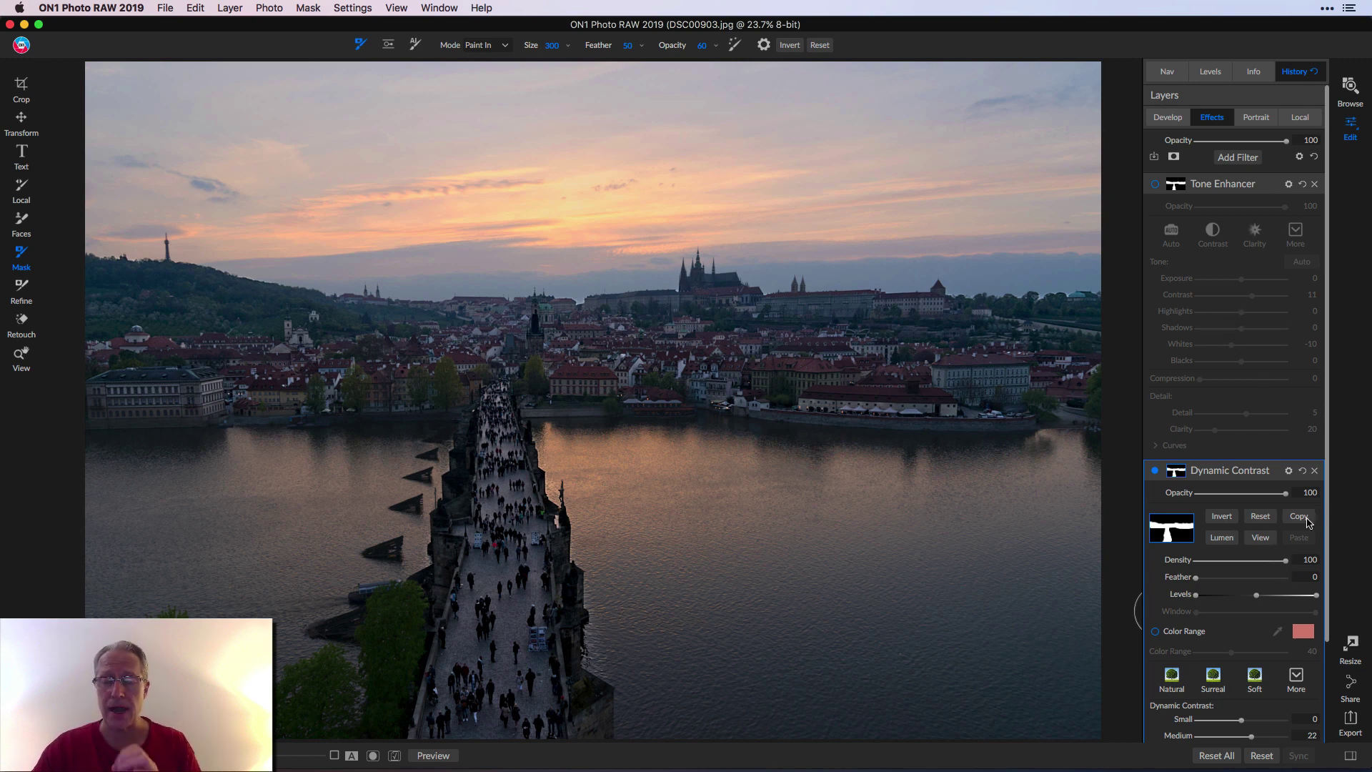
- Turn on the Tone Enhancer filter, check its mask options, and compare the photo with and without it
{"action": "left_click", "coordinate": [1156, 185]}
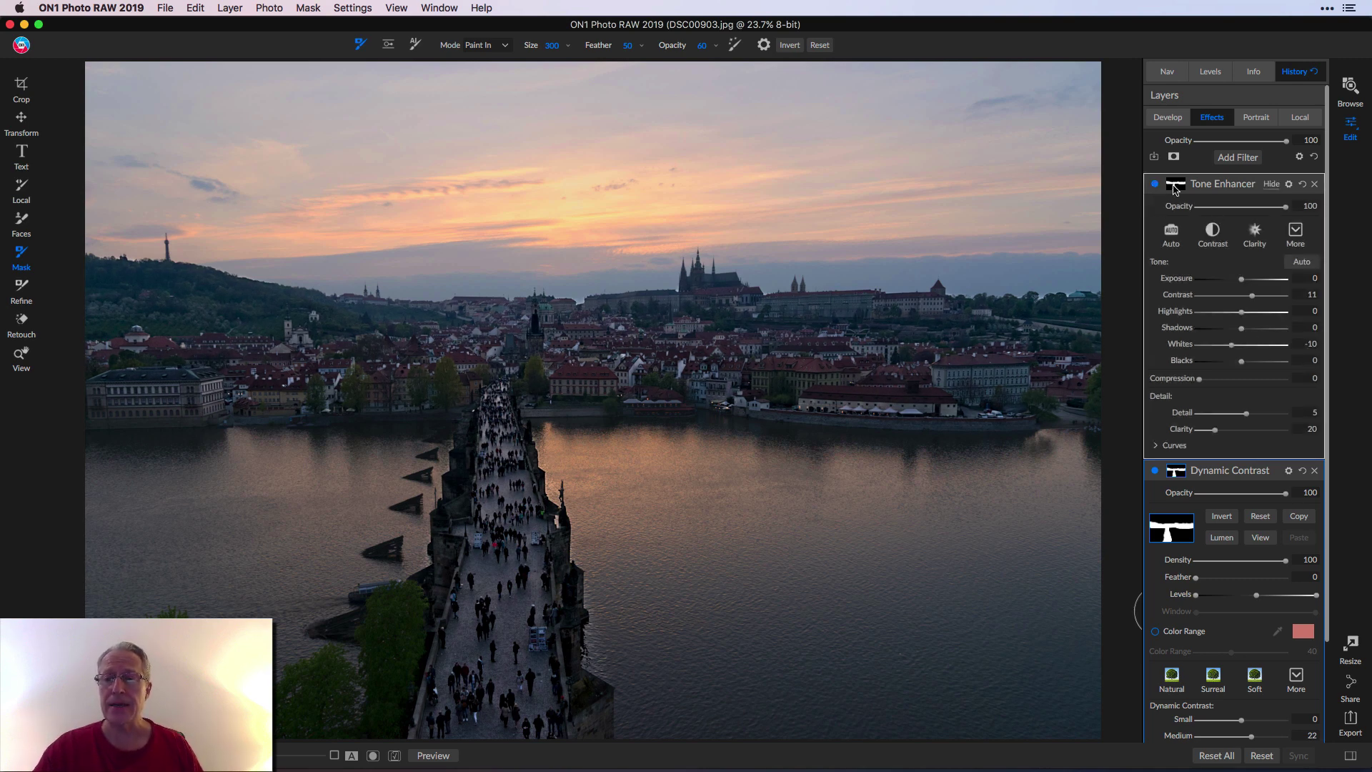
{"action": "left_click", "coordinate": [1174, 187]}
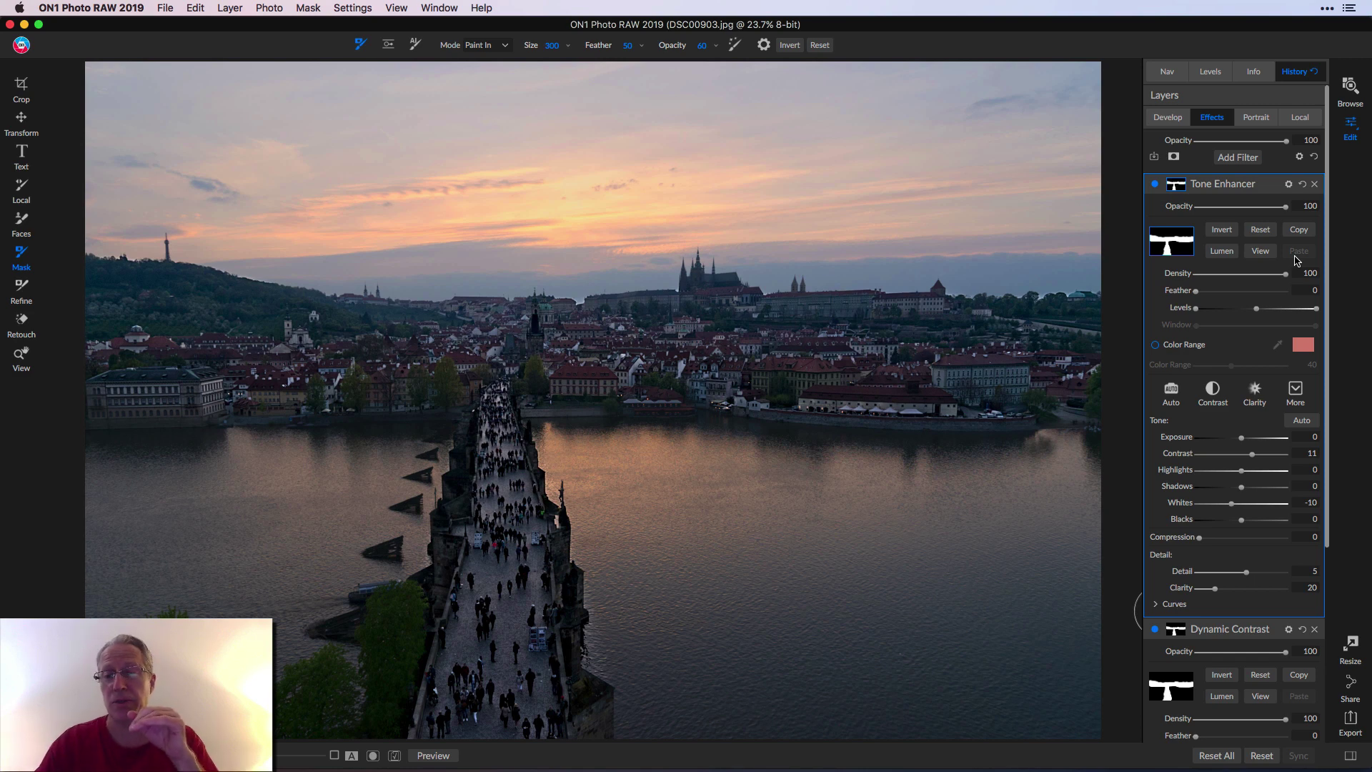
{"action": "left_click", "coordinate": [1174, 189]}
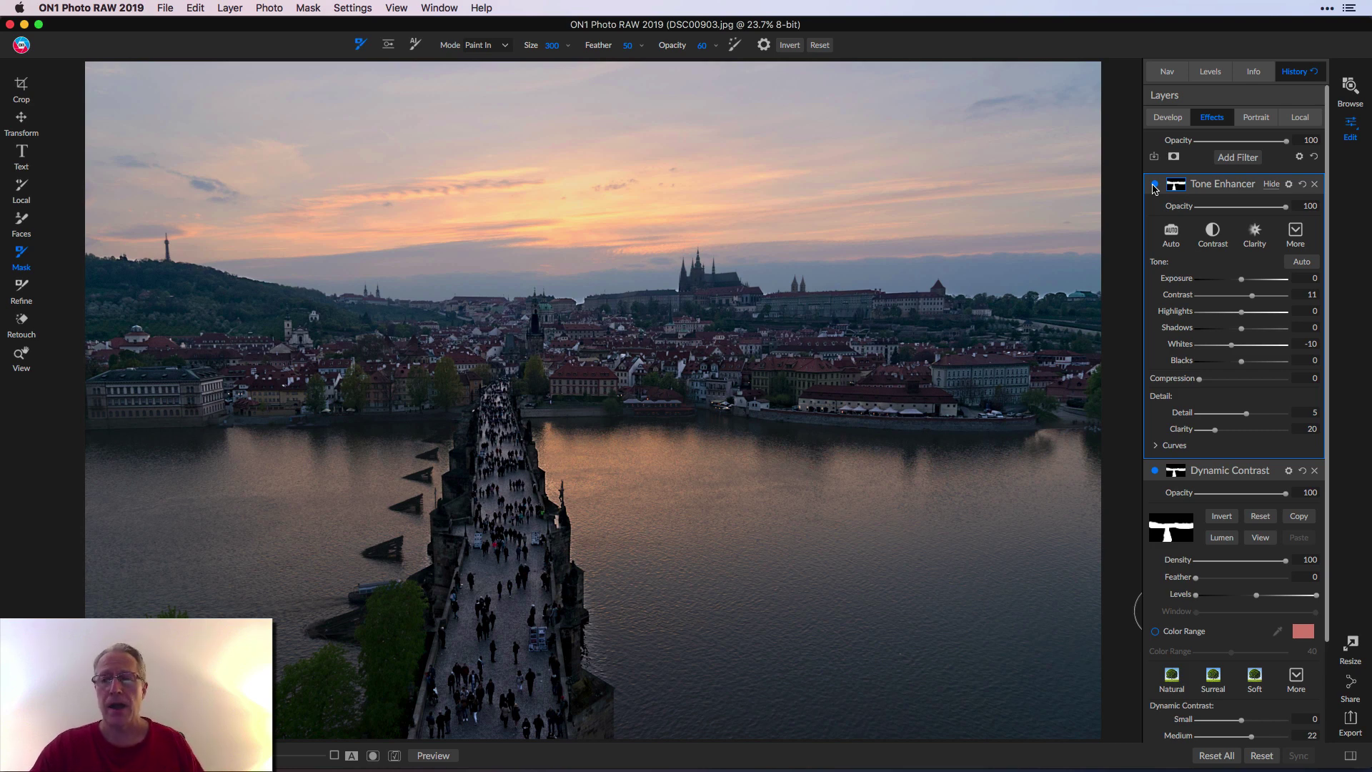
{"action": "left_click", "coordinate": [1154, 185]}
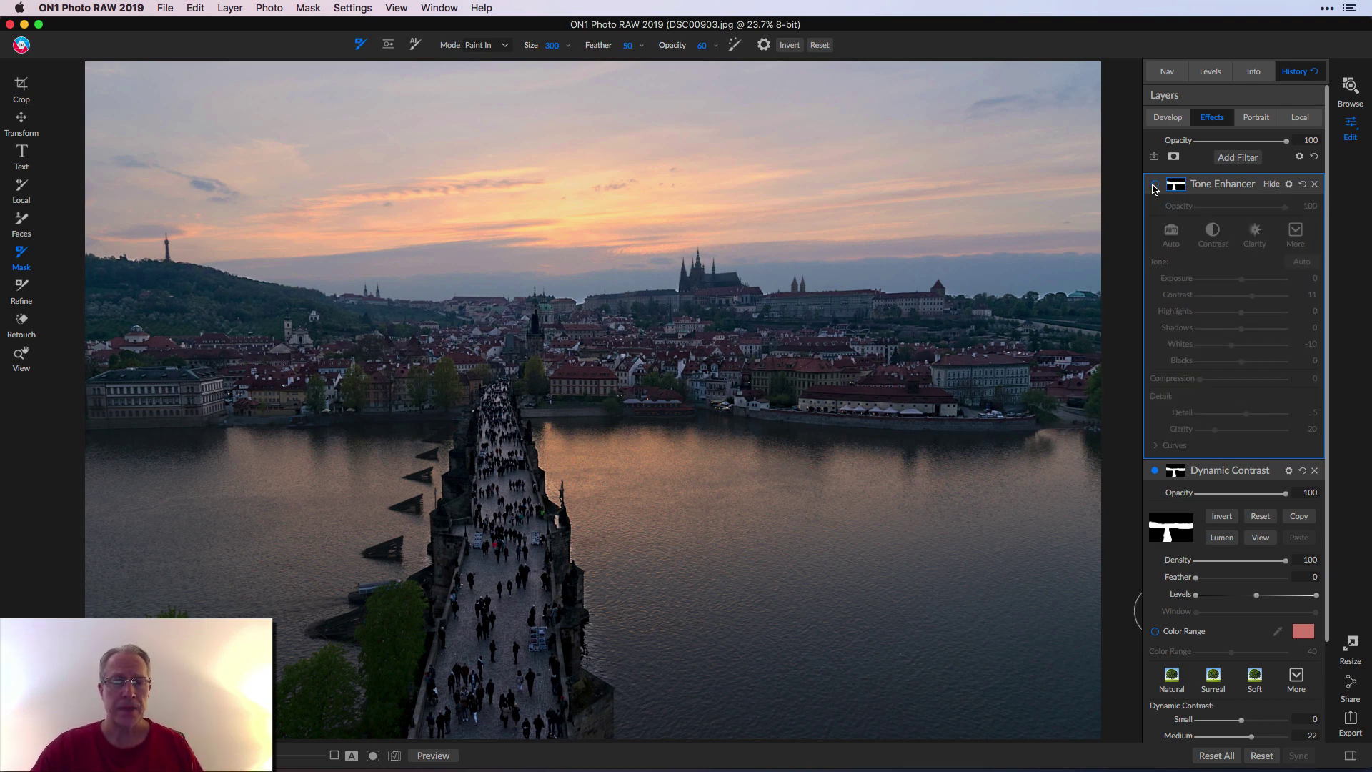
{"action": "left_click", "coordinate": [1155, 186]}
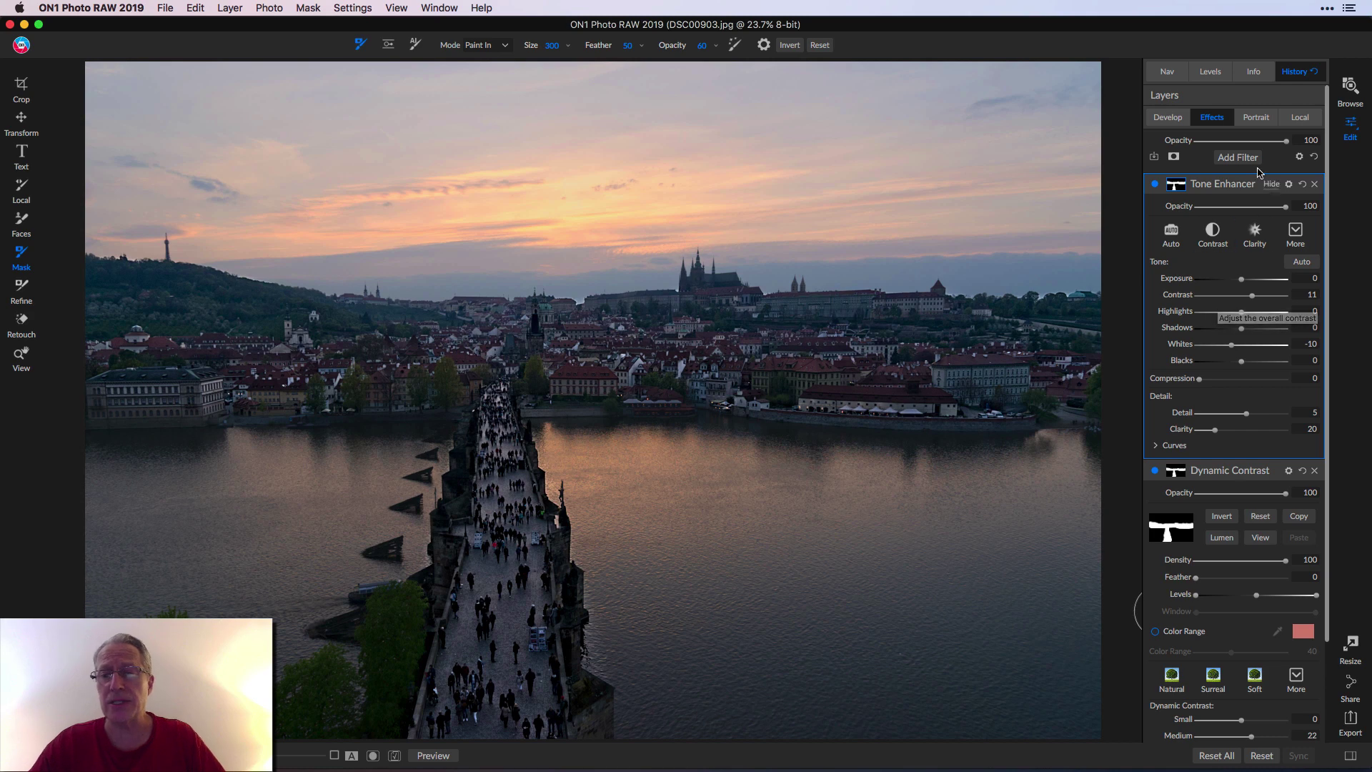
- Turn on the existing local adjustment for the sky and compare the photo with and without it
{"action": "left_click", "coordinate": [1301, 119]}
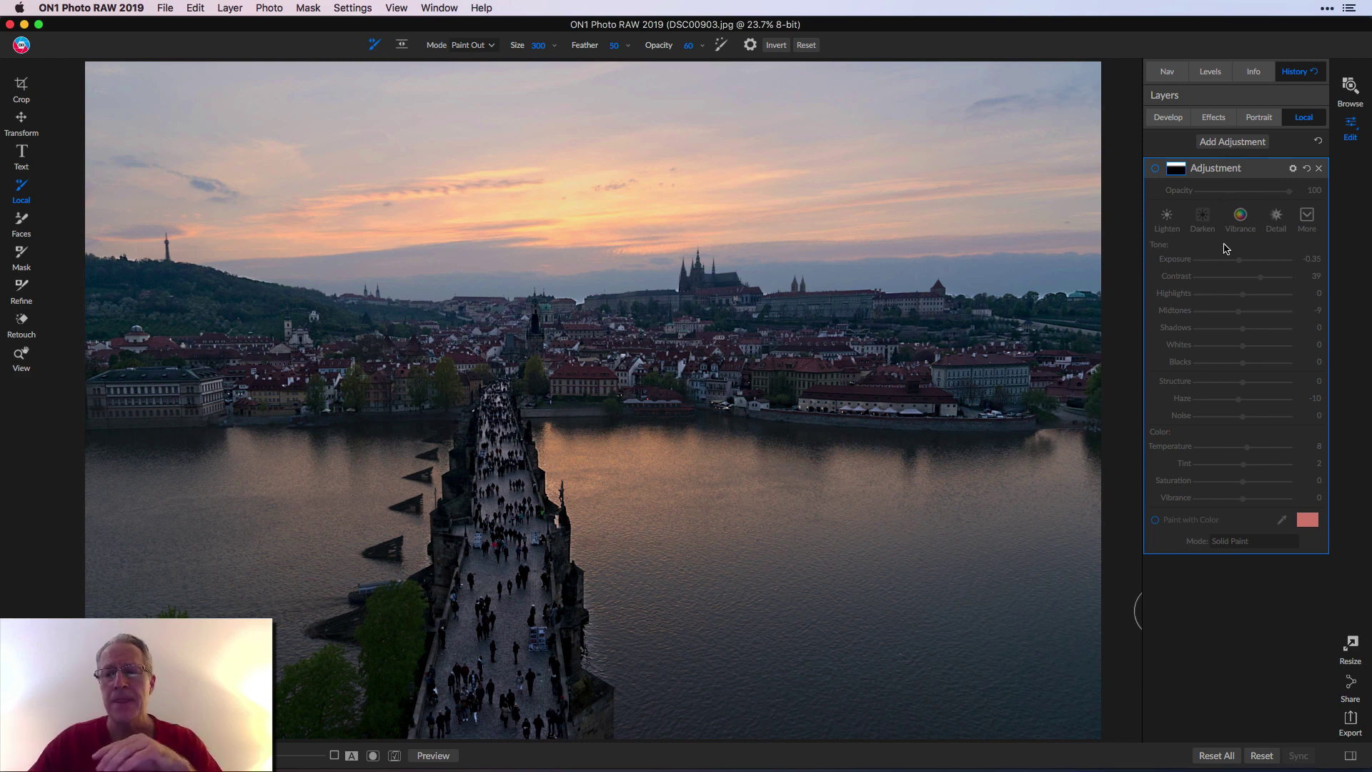
{"action": "left_click", "coordinate": [1156, 169]}
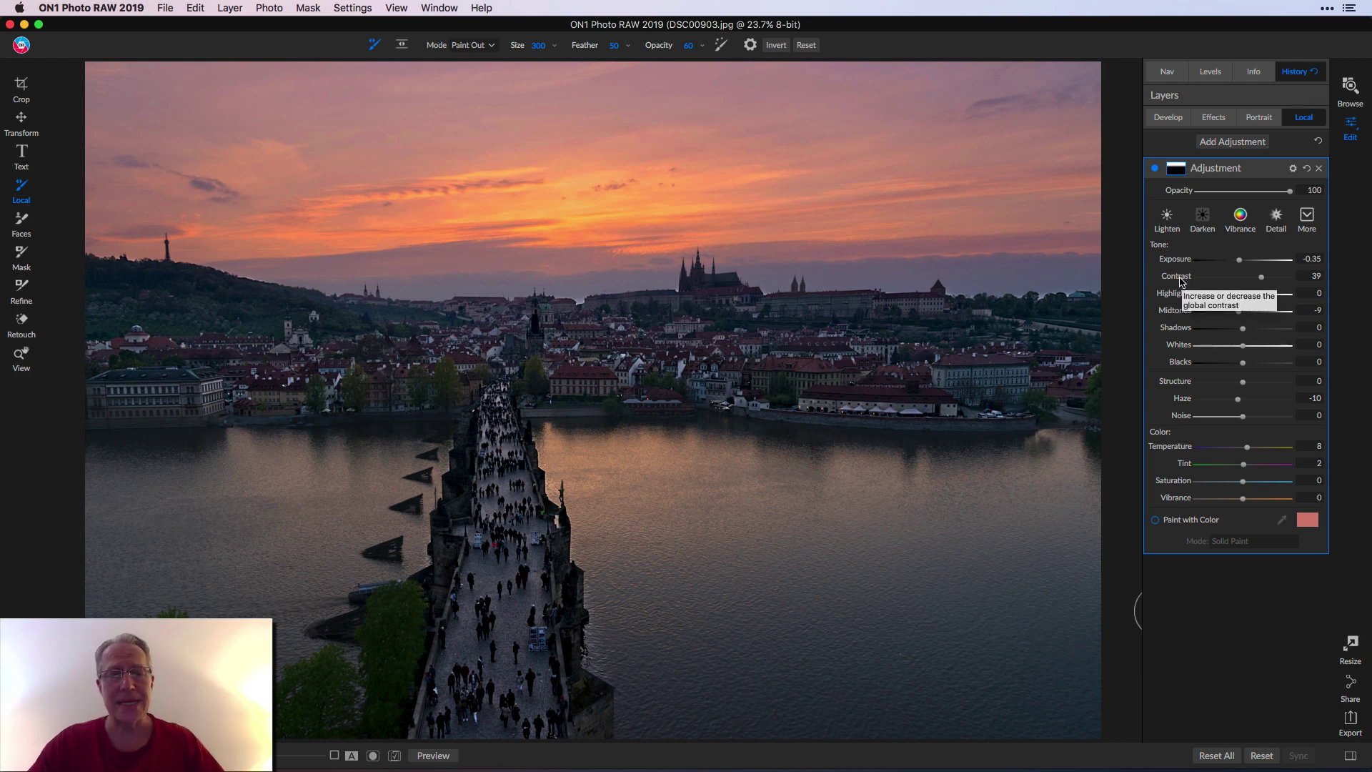
{"action": "left_click", "coordinate": [402, 46]}
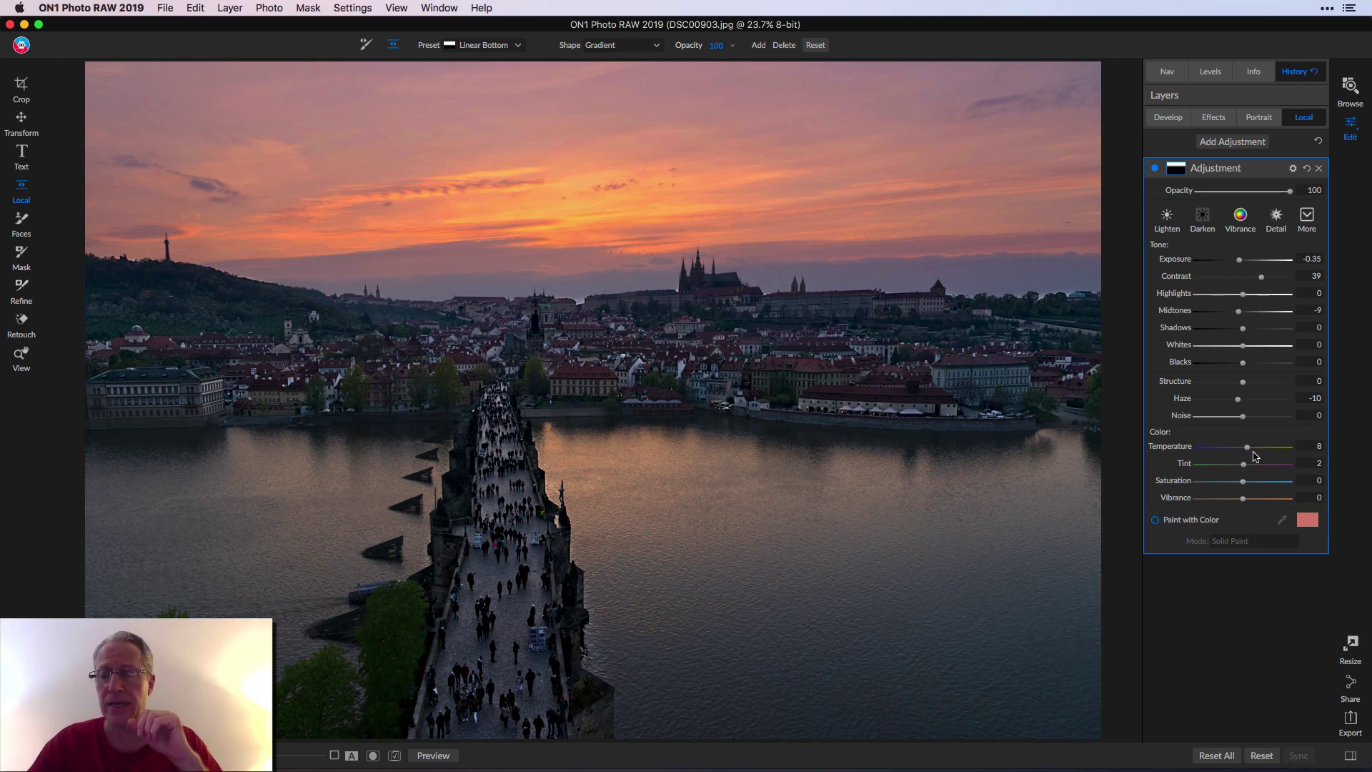
{"action": "left_click", "coordinate": [1155, 169]}
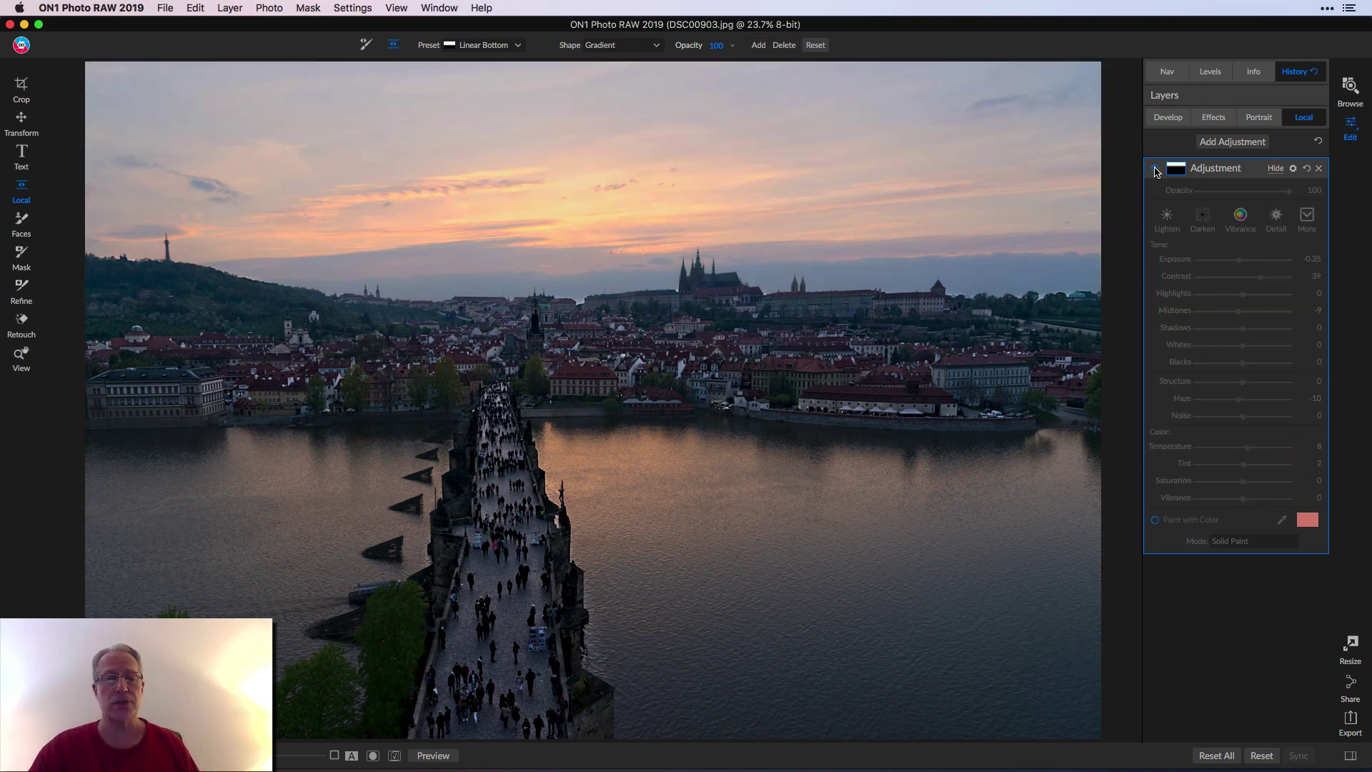
{"action": "left_click", "coordinate": [1155, 168]}
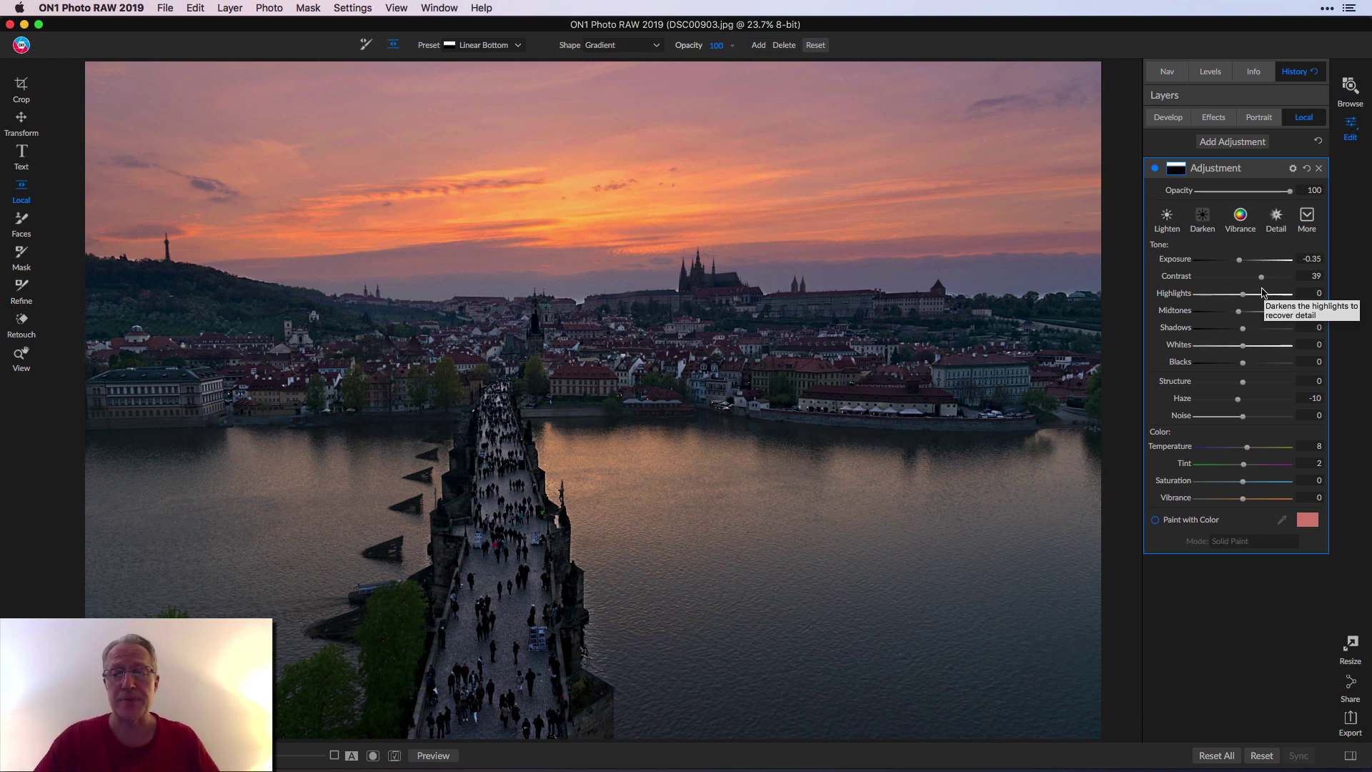
- Add a local adjustment with a Linear Top gradient at the far riverbank, and set its exposure to -0.1 and temperature to 14
{"action": "left_click", "coordinate": [1223, 143]}
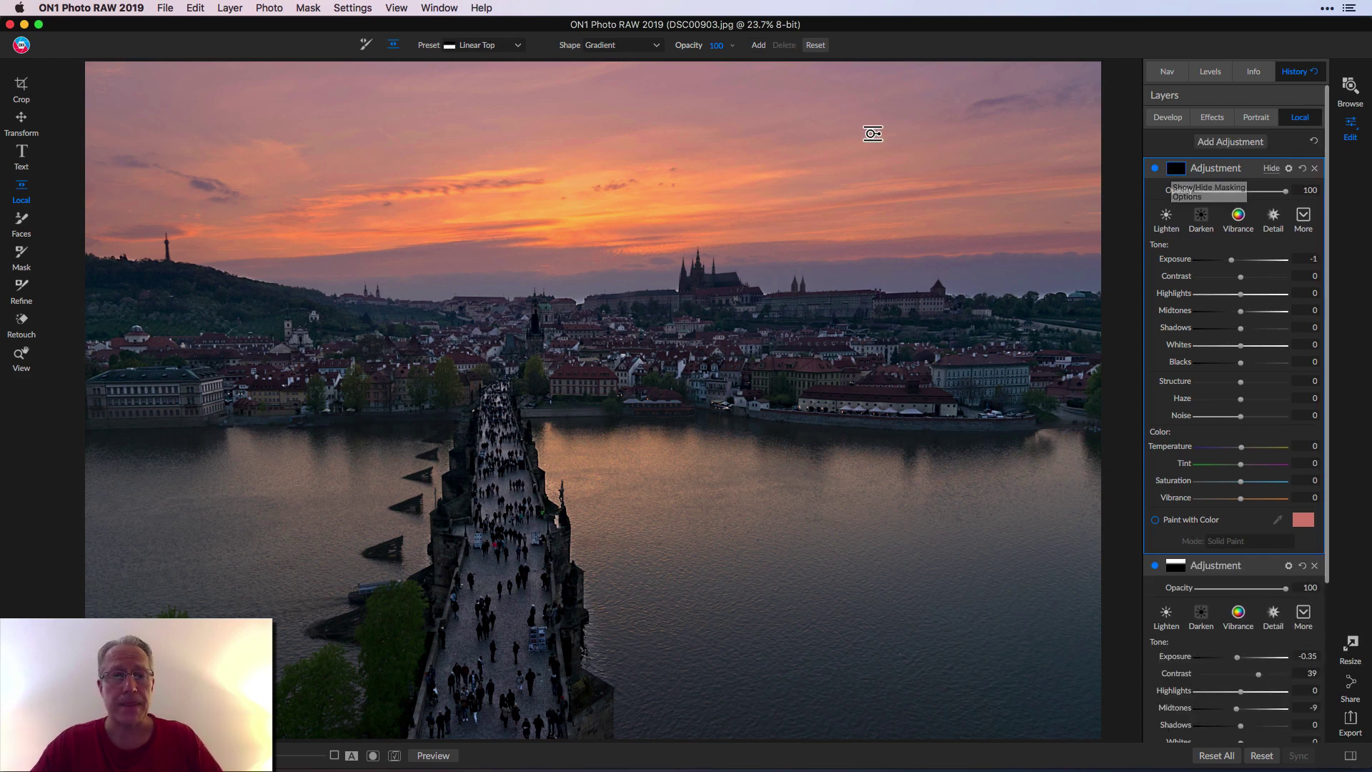
{"action": "left_click", "coordinate": [491, 47]}
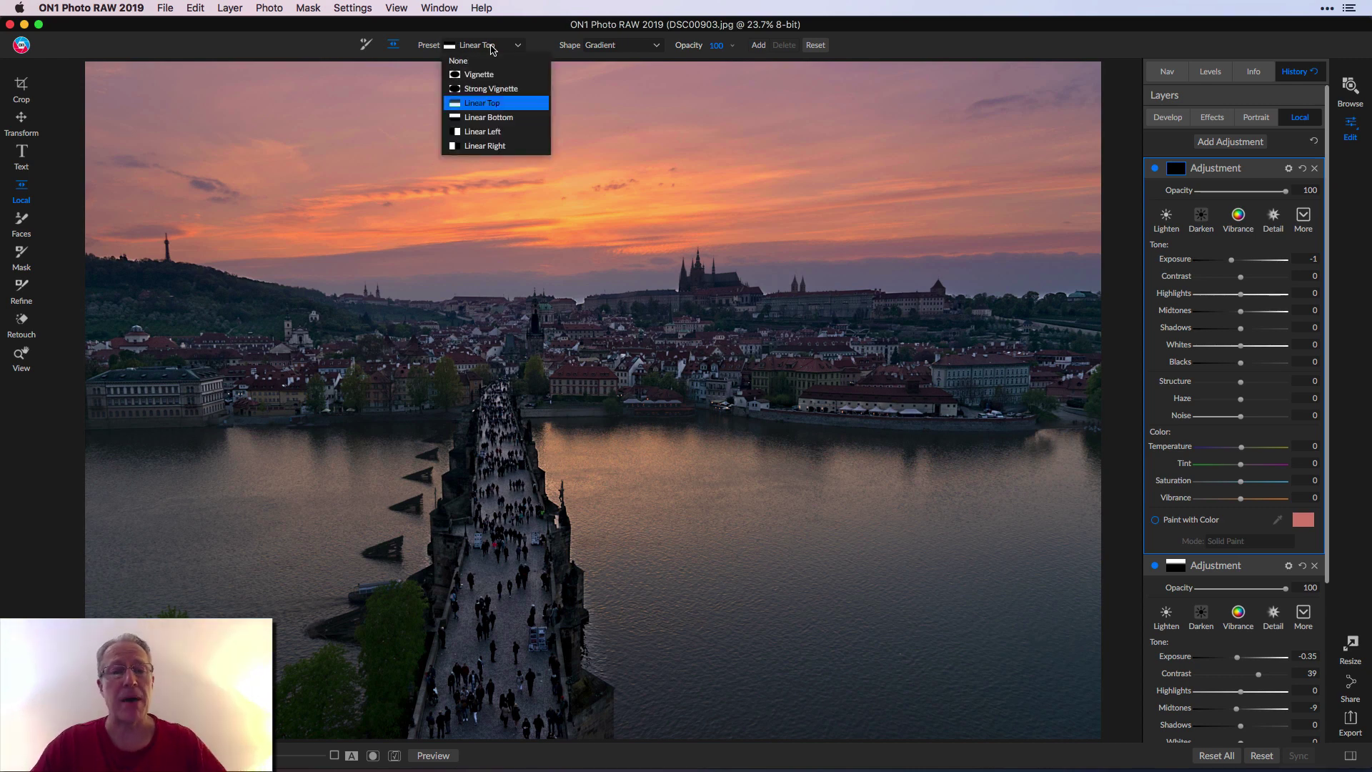
{"action": "left_click", "coordinate": [493, 49]}
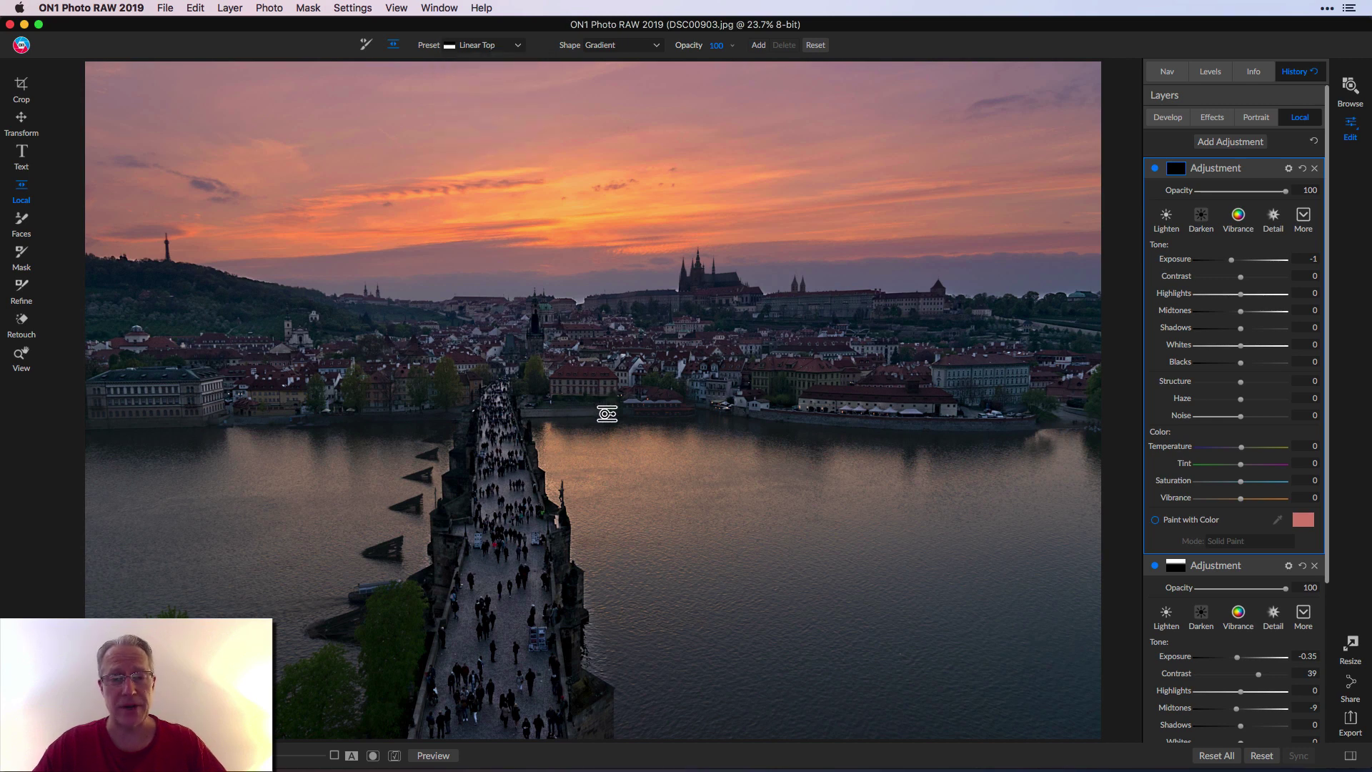
{"action": "left_click", "coordinate": [607, 414]}
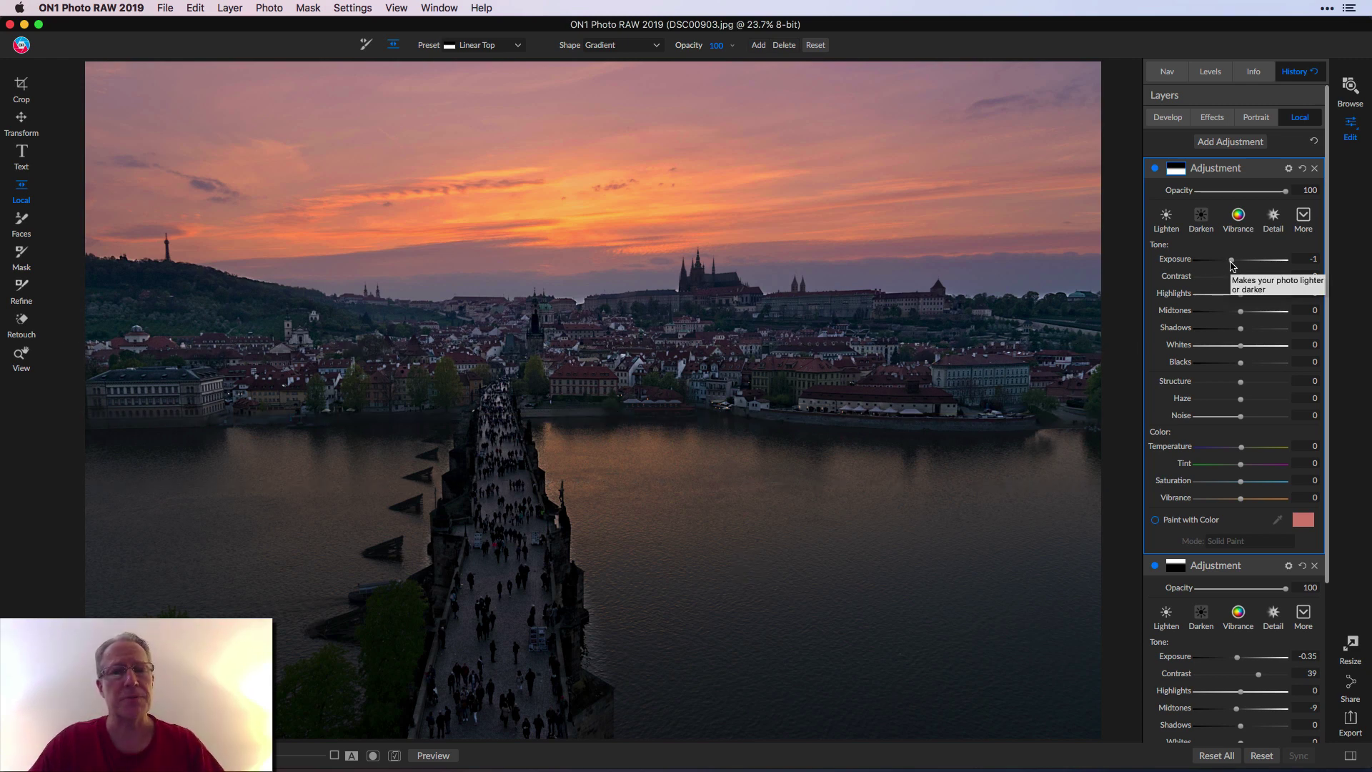
{"action": "left_click_drag", "start_coordinate": [1232, 261], "coordinate": [1240, 264]}
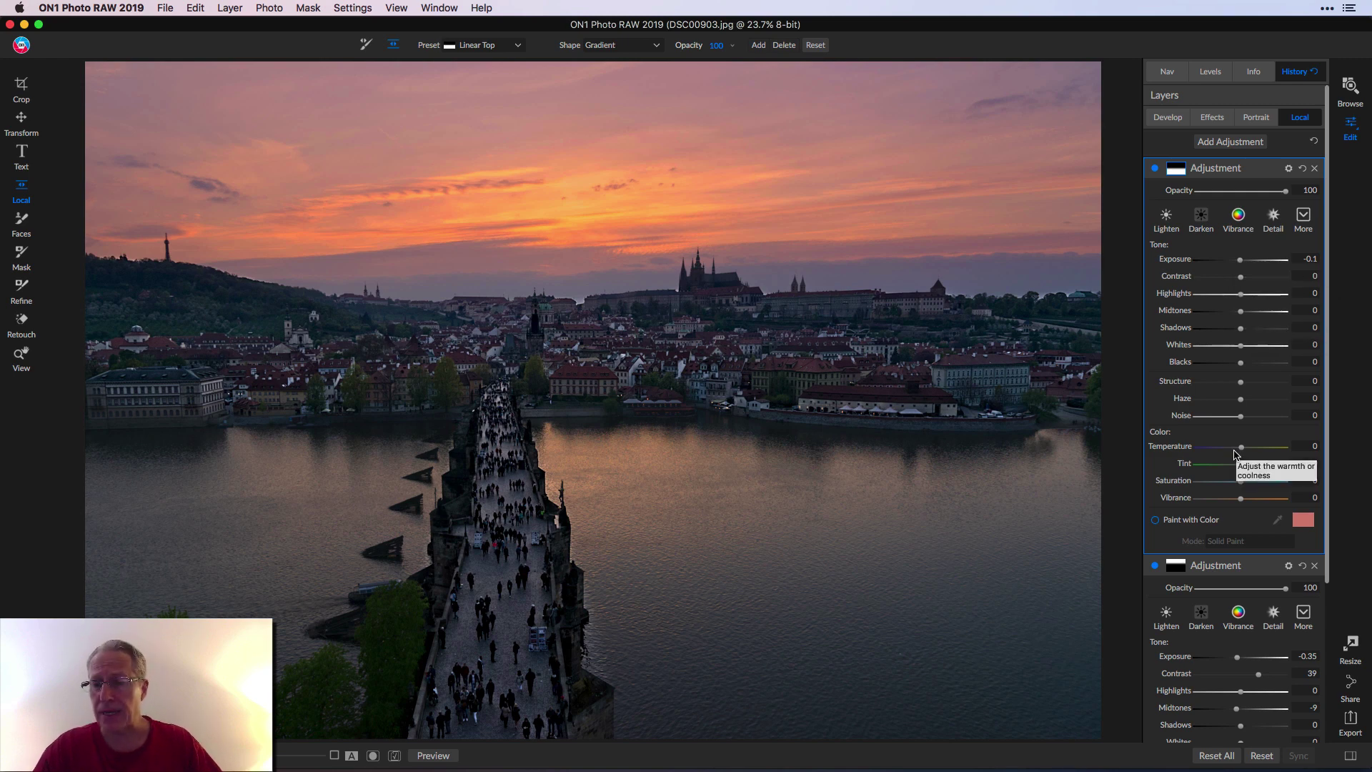
{"action": "left_click_drag", "start_coordinate": [1242, 448], "coordinate": [1248, 451]}
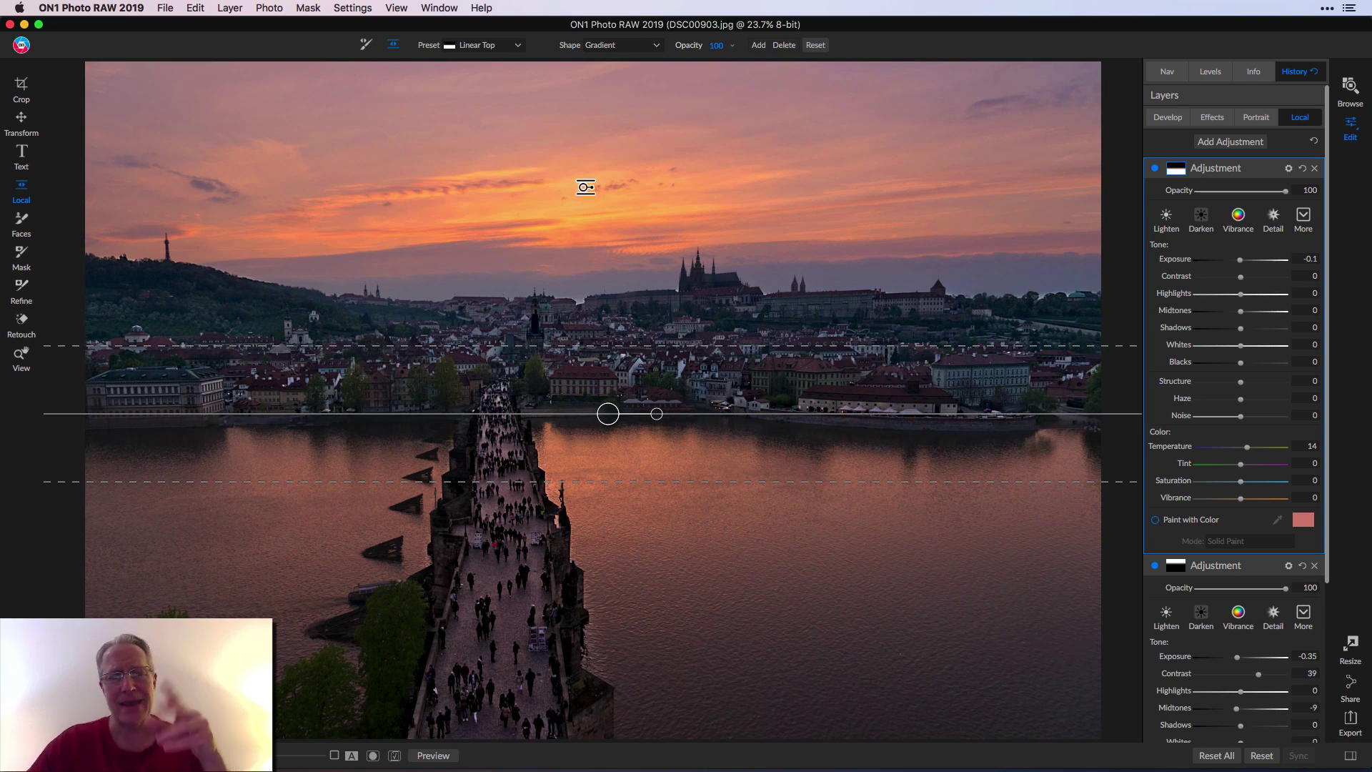
- Brush the bridge out of the water adjustment in Paint Out mode at 60 opacity, and view the resulting mask
{"action": "left_click", "coordinate": [366, 45]}
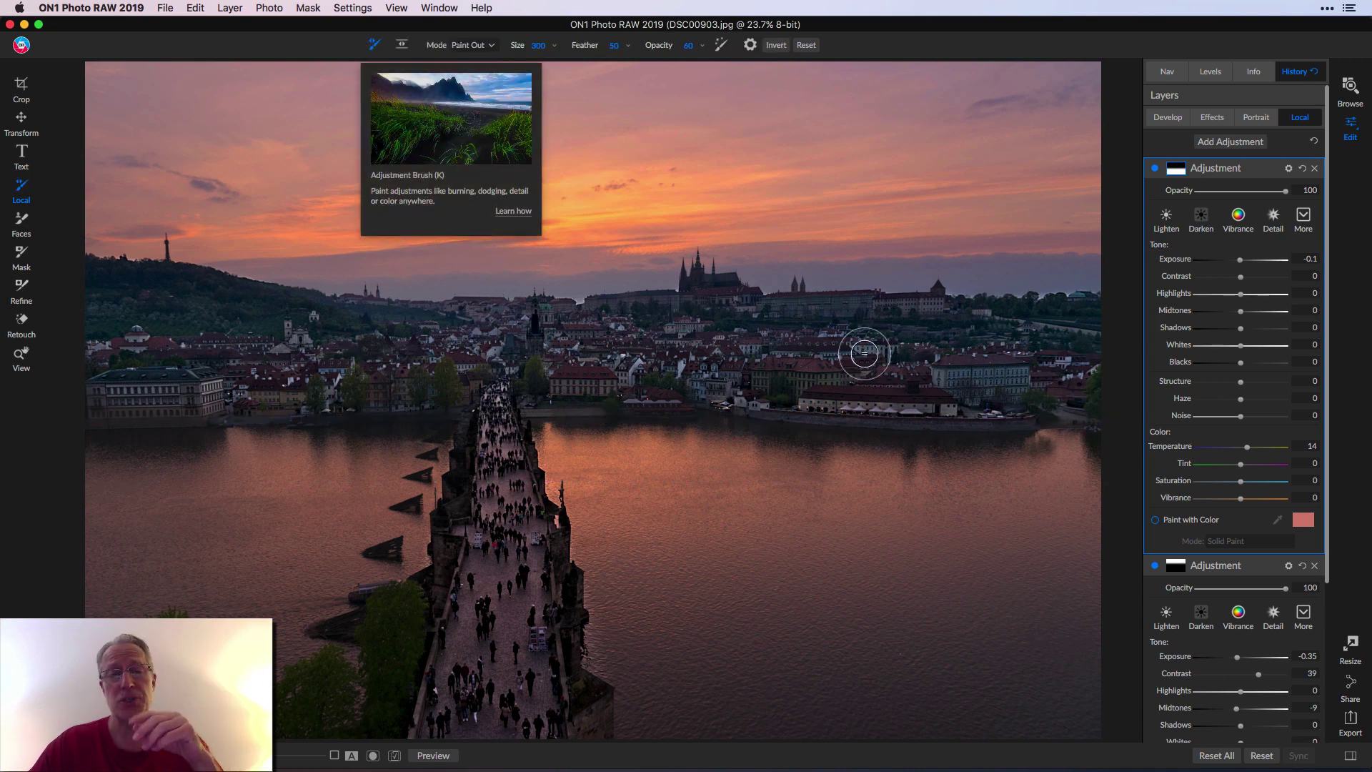
{"action": "left_click", "coordinate": [1176, 168]}
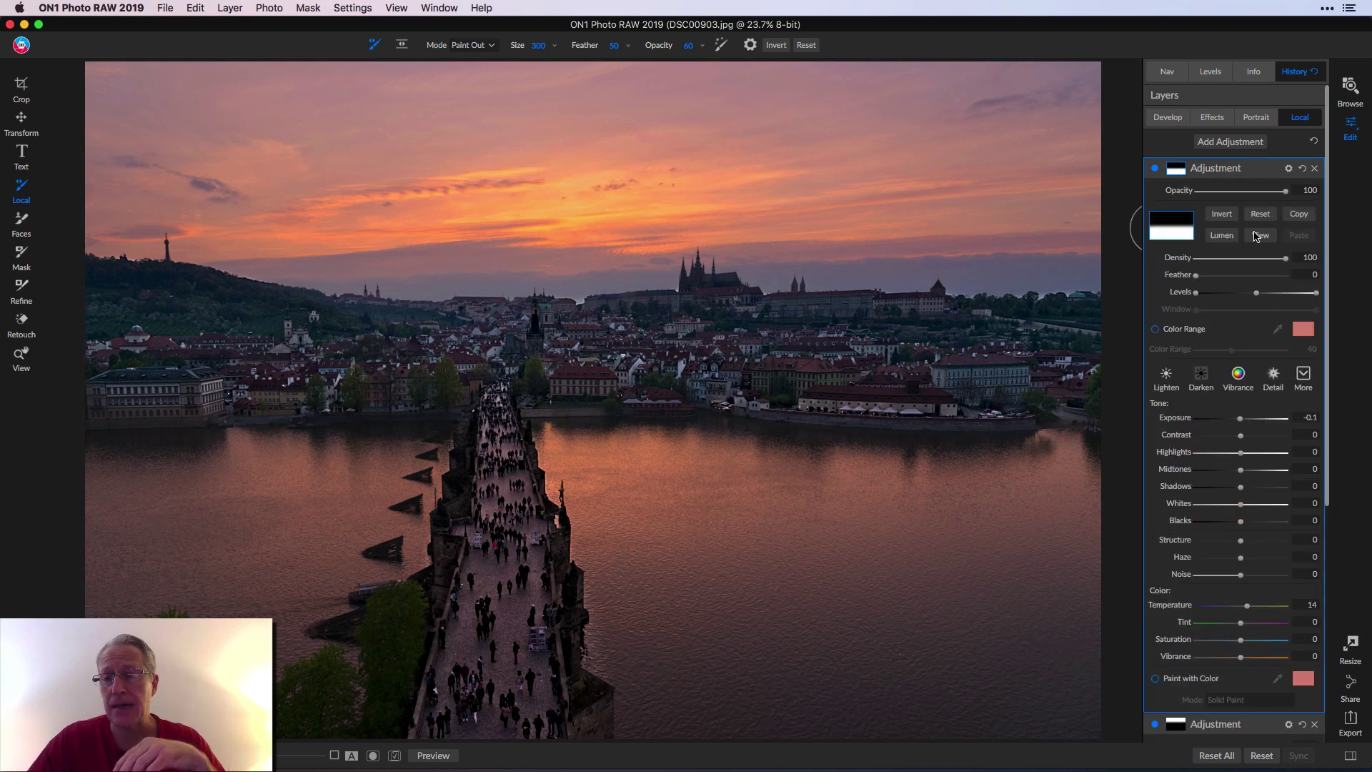
{"action": "left_click", "coordinate": [689, 45]}
{"action": "left_click", "coordinate": [469, 45]}
{"action": "left_click", "coordinate": [470, 47]}
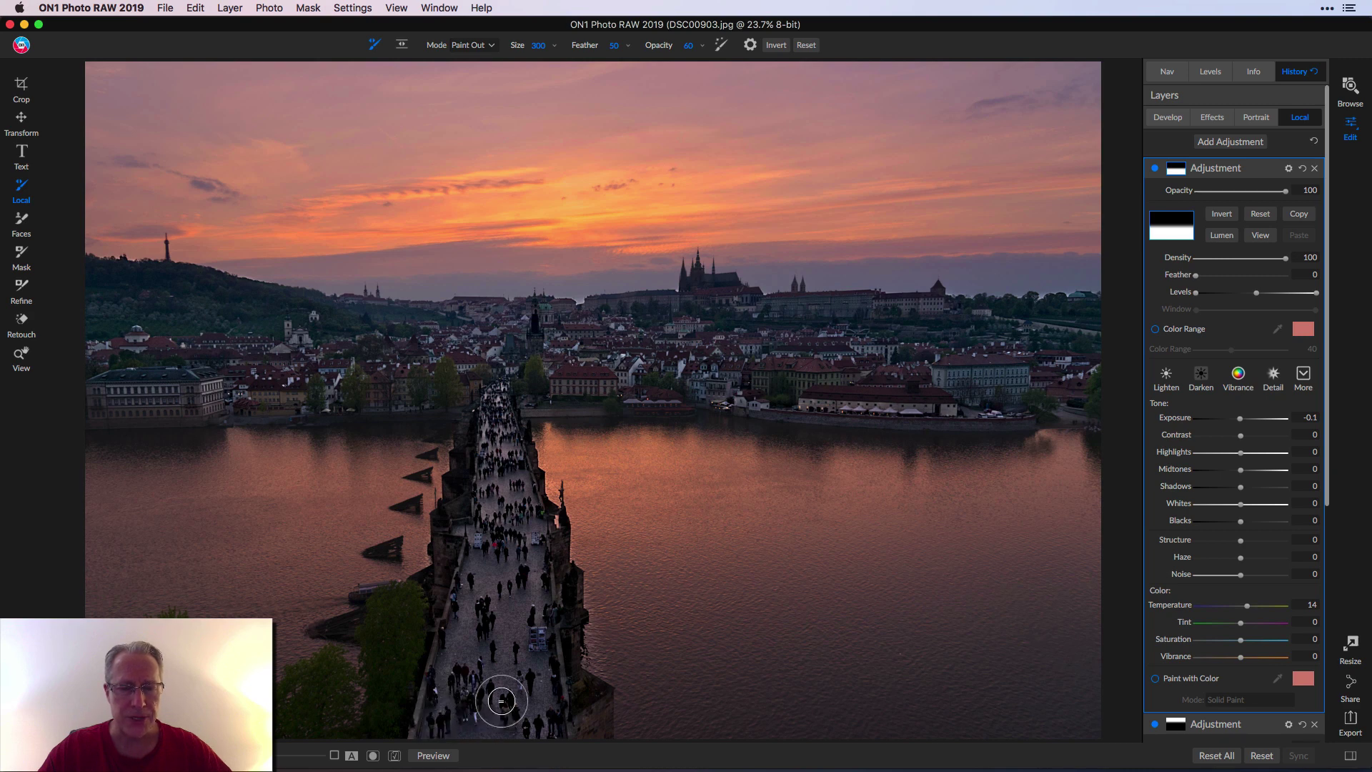
{"action": "left_click_drag", "start_coordinate": [501, 701], "coordinate": [496, 584]}
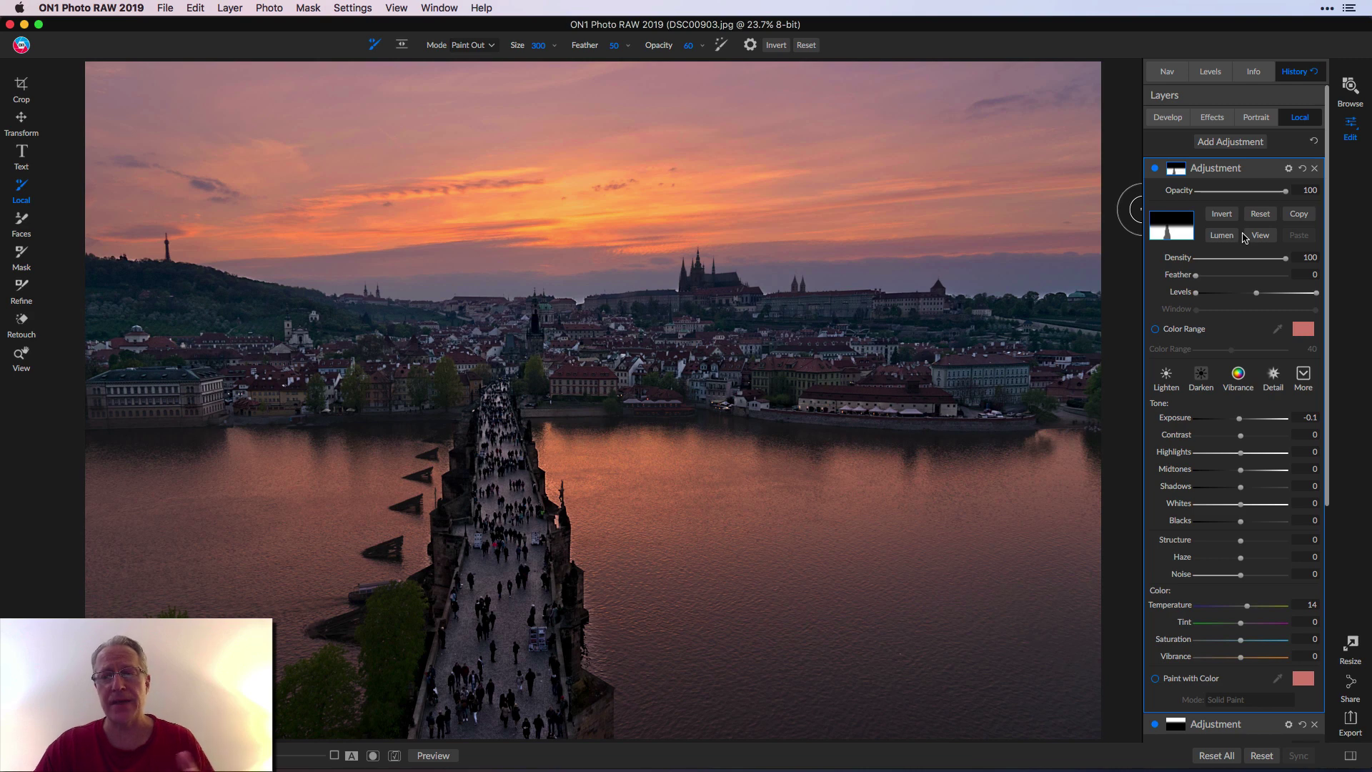
{"action": "left_click", "coordinate": [1260, 235]}
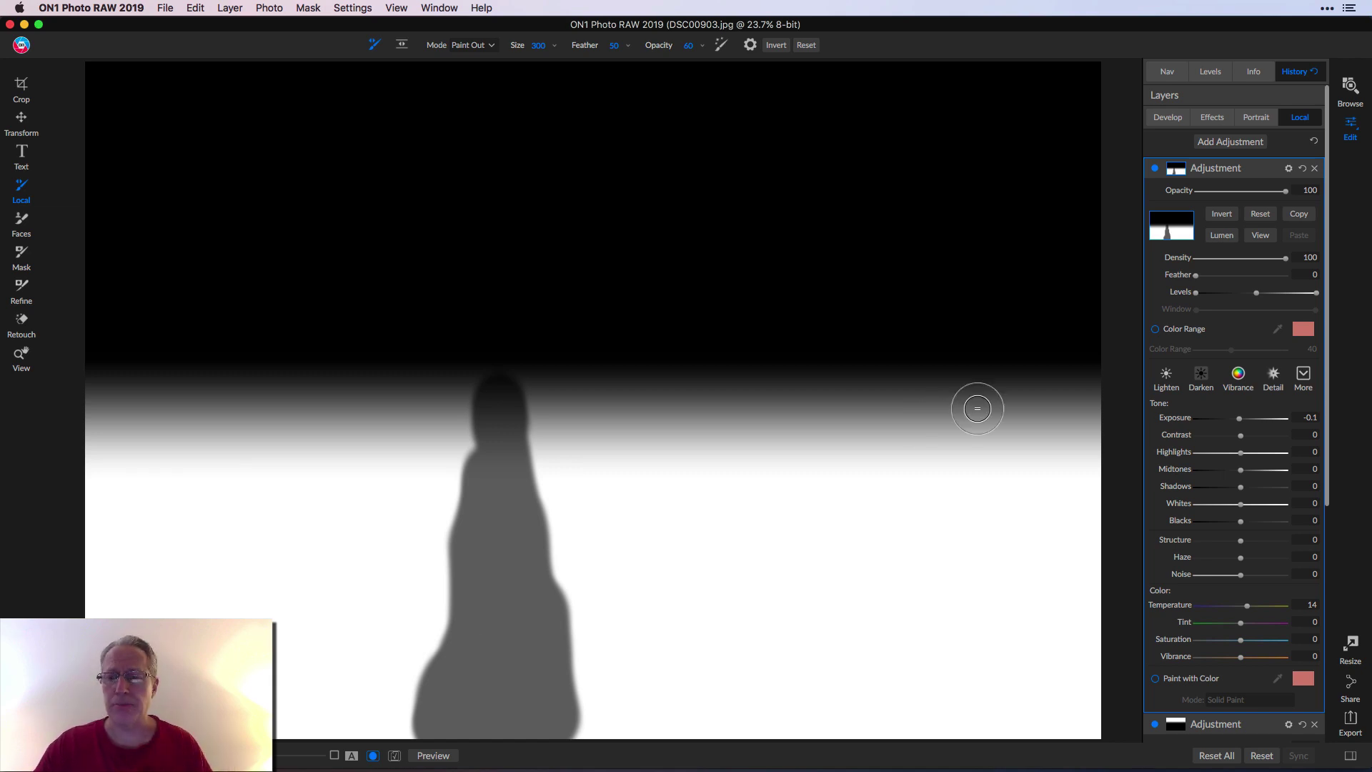
- Hide the water adjustment's mask view, switch to the View tool, and compare the edited photo with the original twice
{"action": "left_click", "coordinate": [1269, 238]}
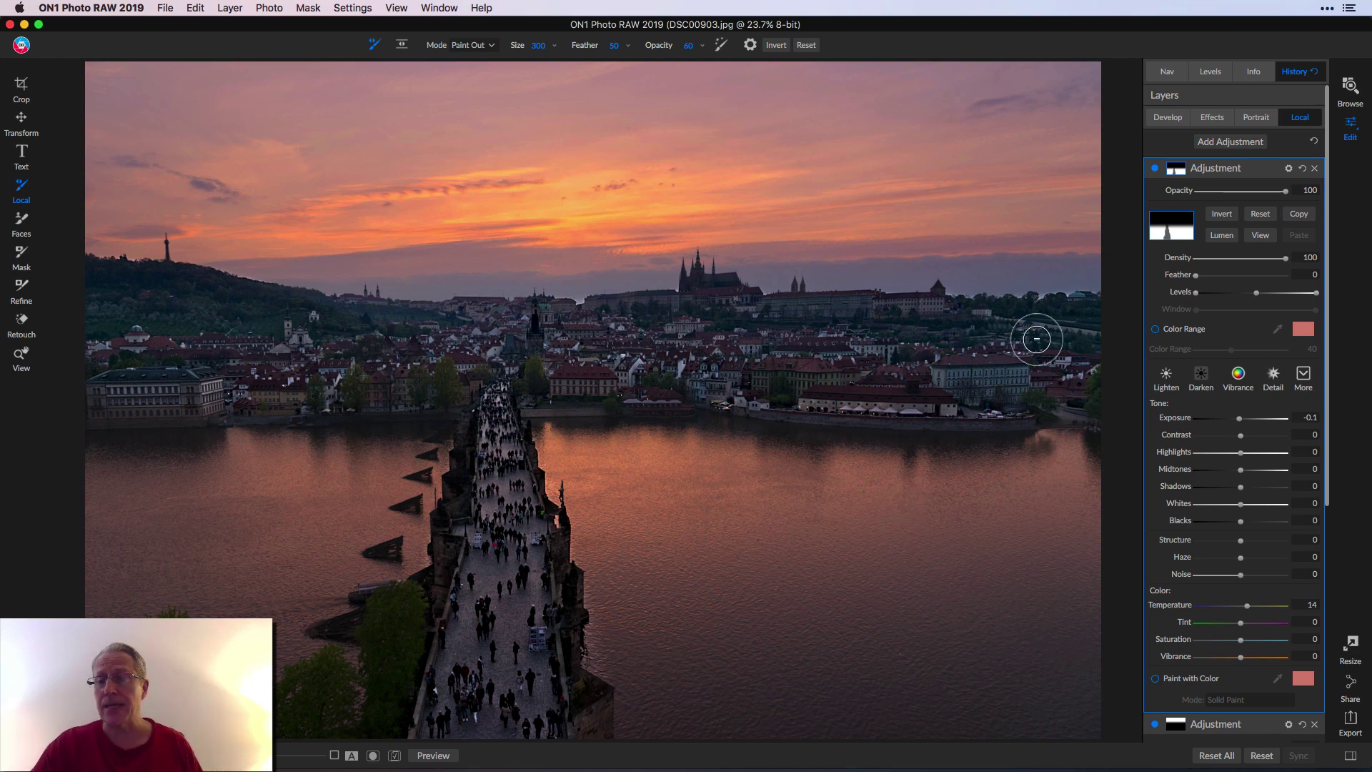
{"action": "key", "text": "z"}
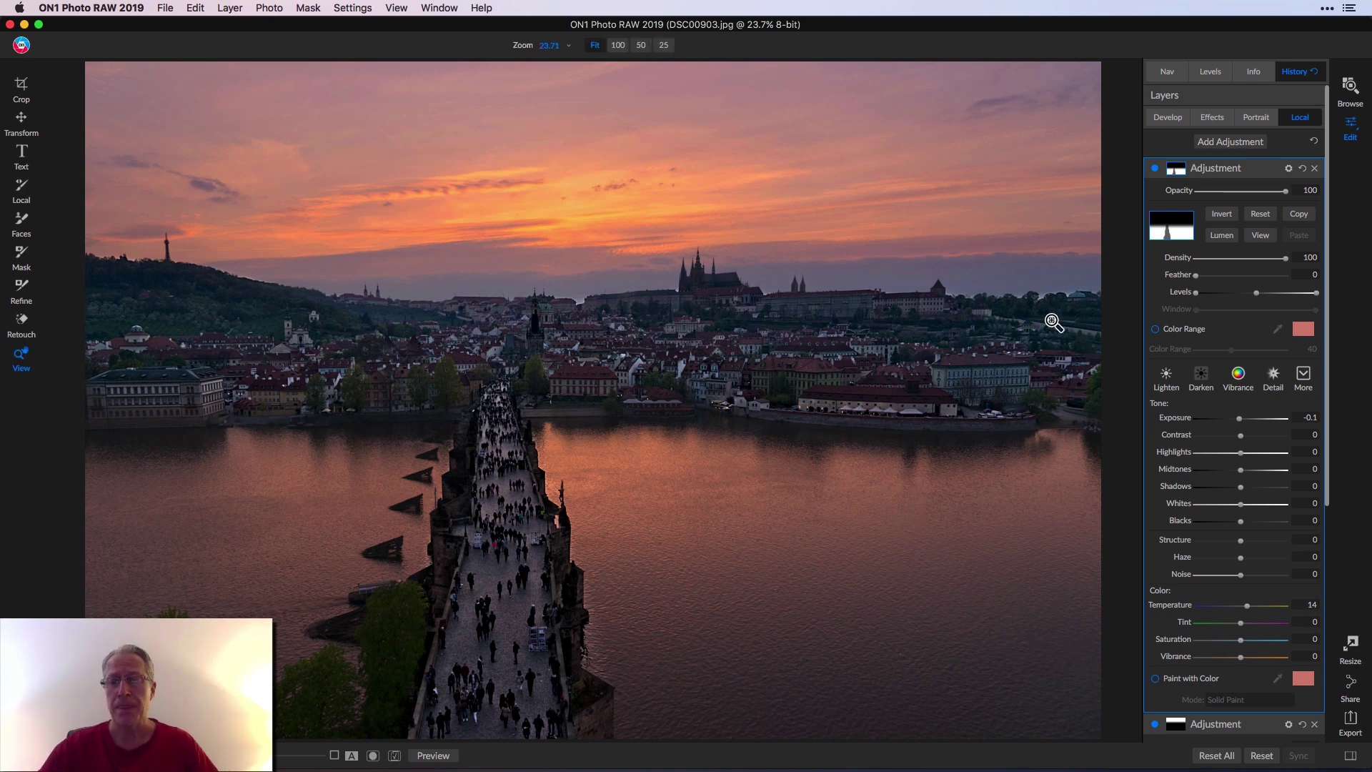
{"action": "key", "text": "backslash"}
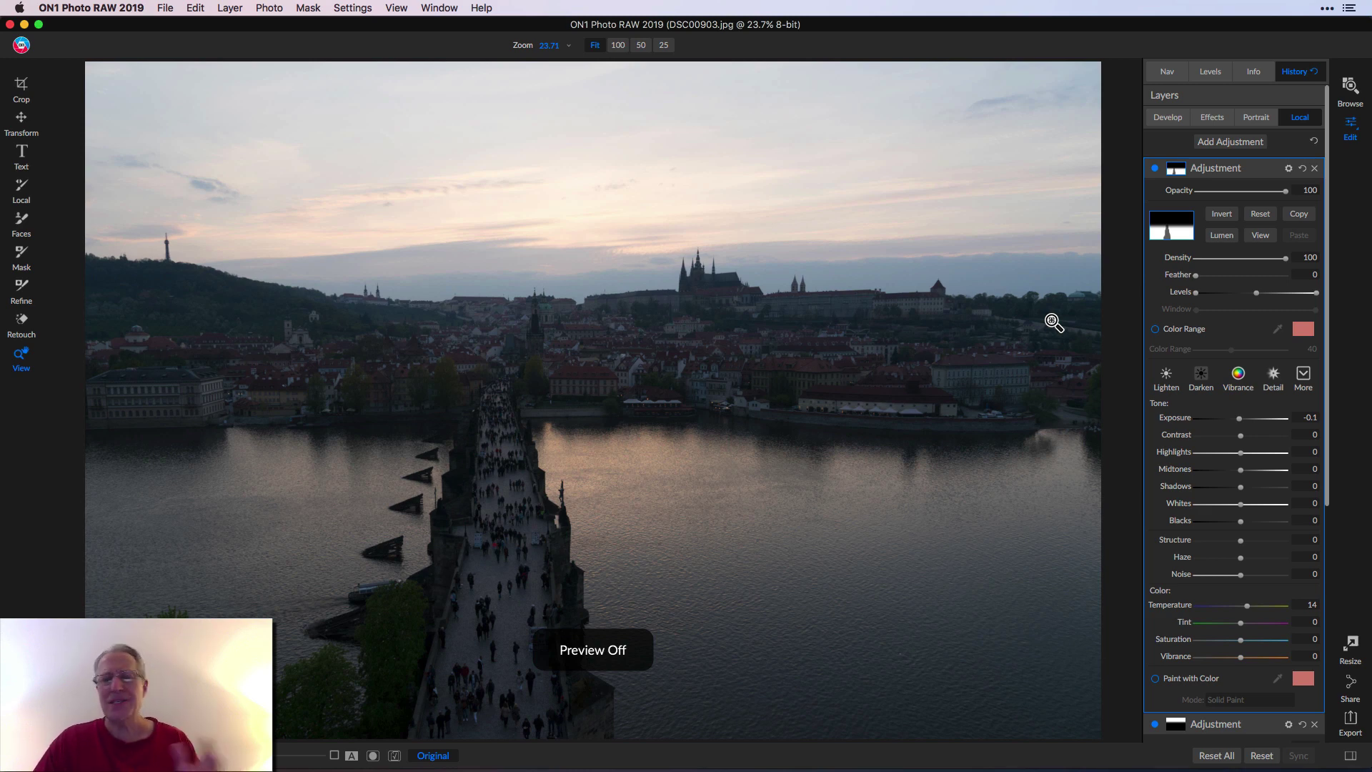
{"action": "key", "text": "backslash"}
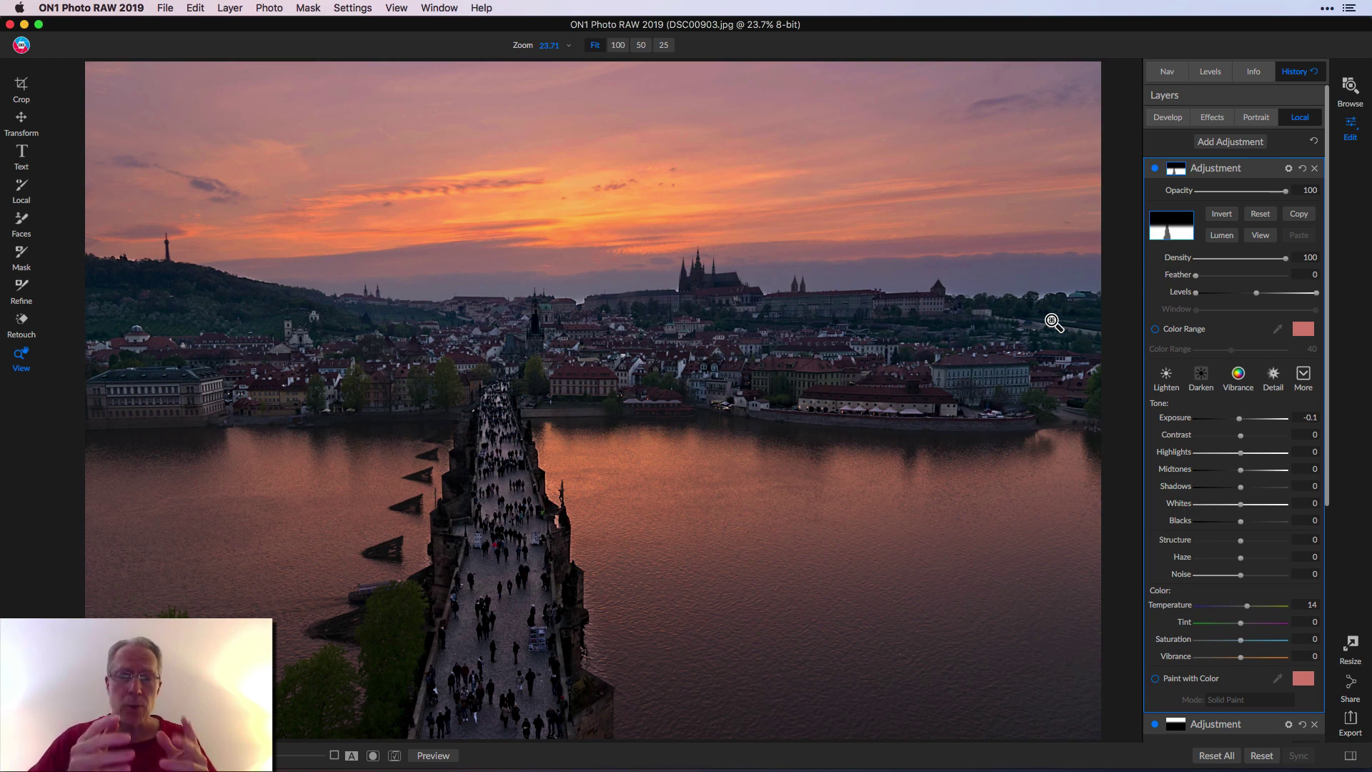
{"action": "key", "text": "p"}
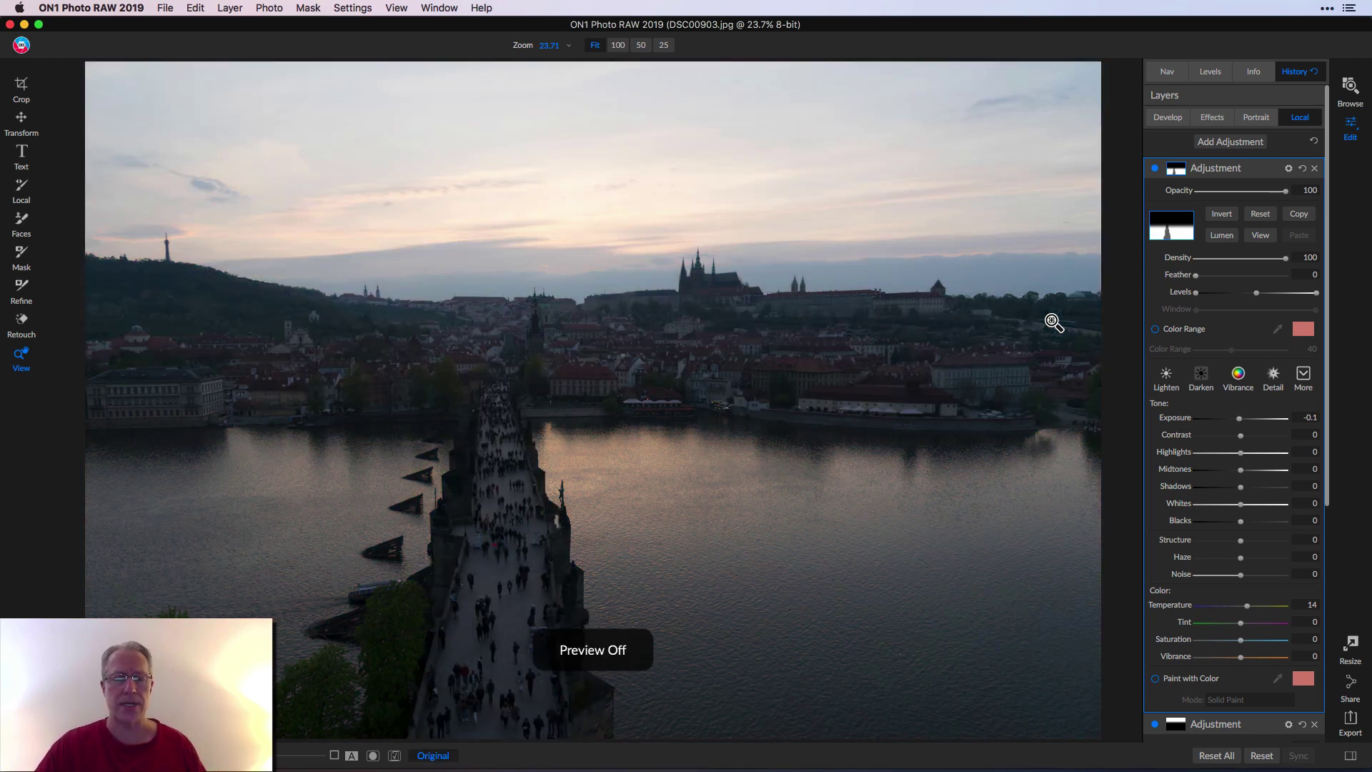
{"action": "key", "text": "p"}
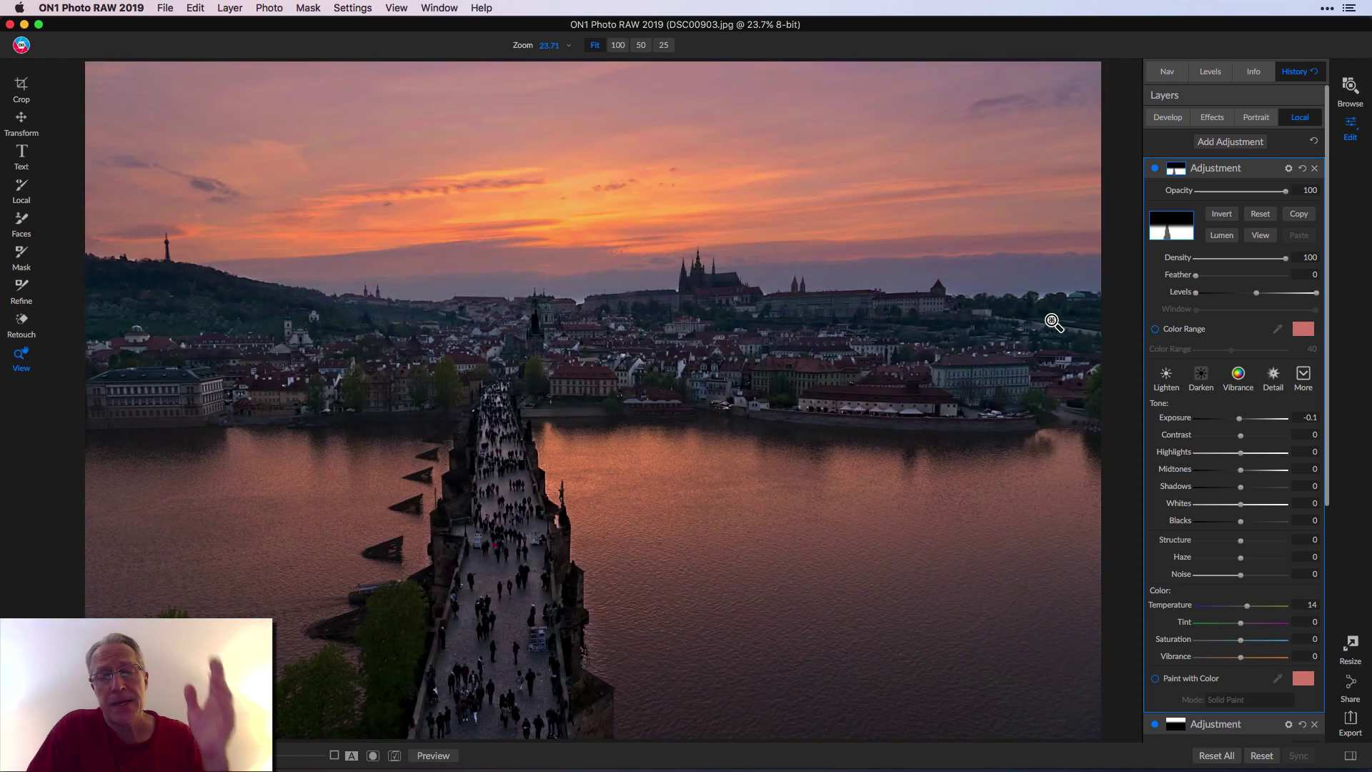